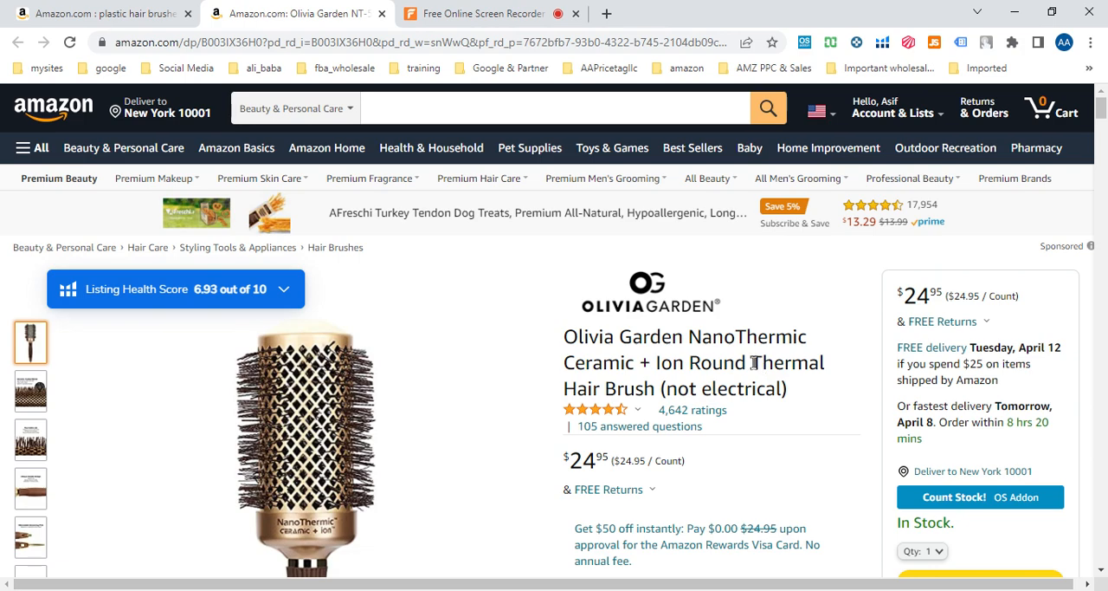
Open the Profitability Calculator from the Helium 10 section further down the Olivia Garden hair brush listing, and close it.
mouse_move(751, 363)
left_mouse_down()
mouse_move(823, 368)
mouse_move(815, 390)
left_mouse_up()
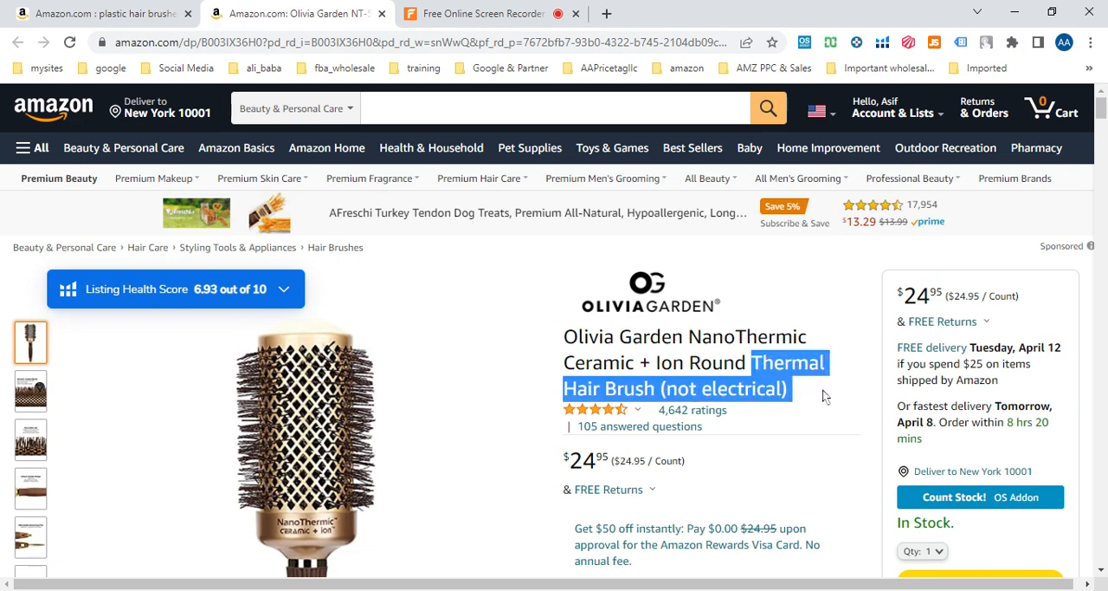
left_click(824, 396)
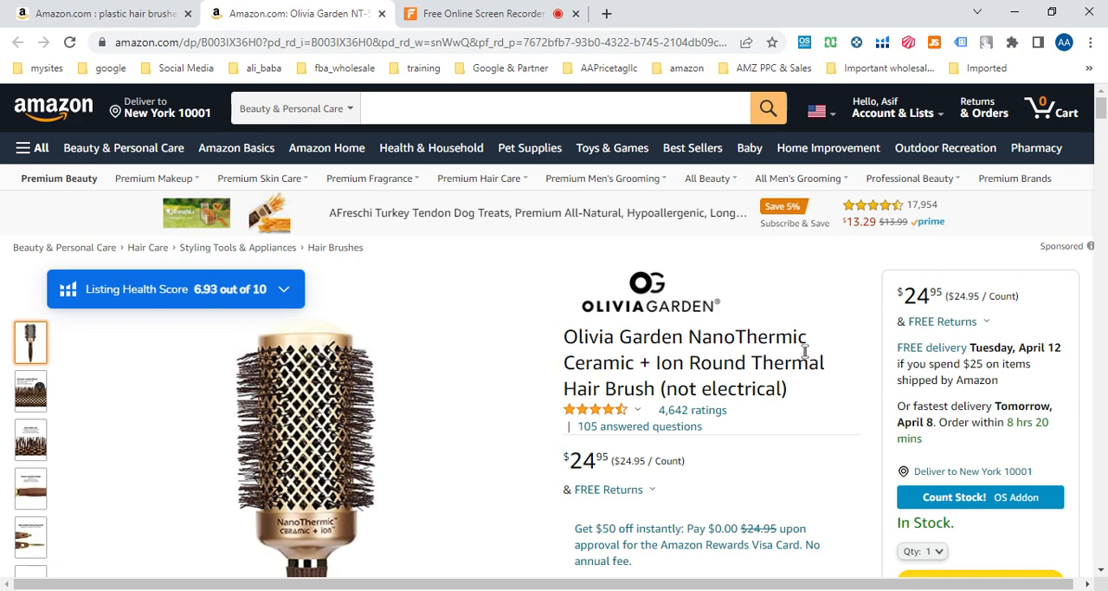
scroll(804, 351, "down", 3)
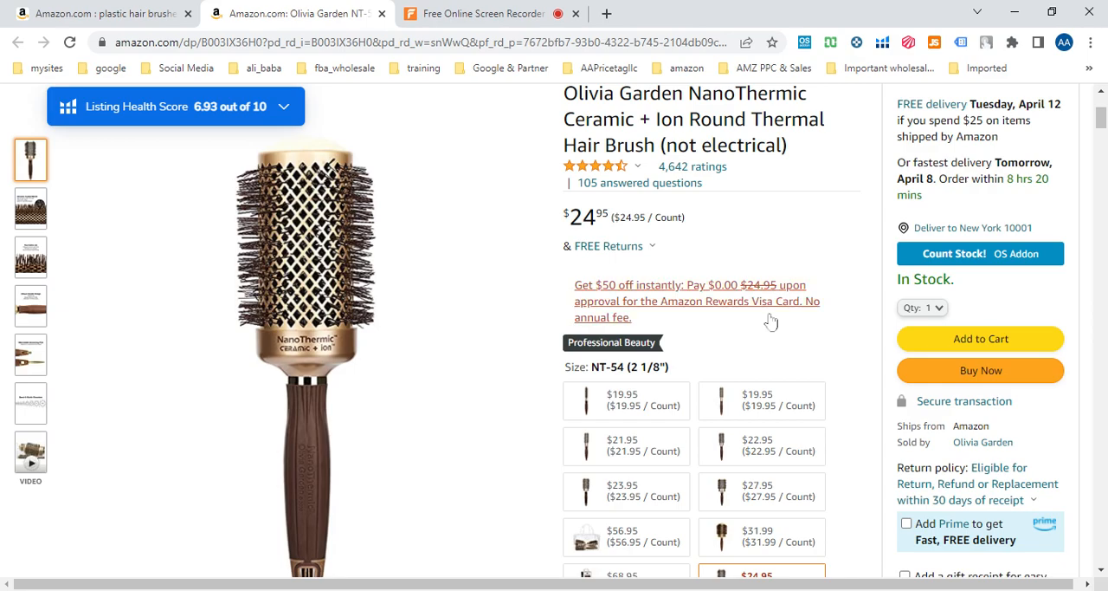
scroll(758, 216, "down", 13)
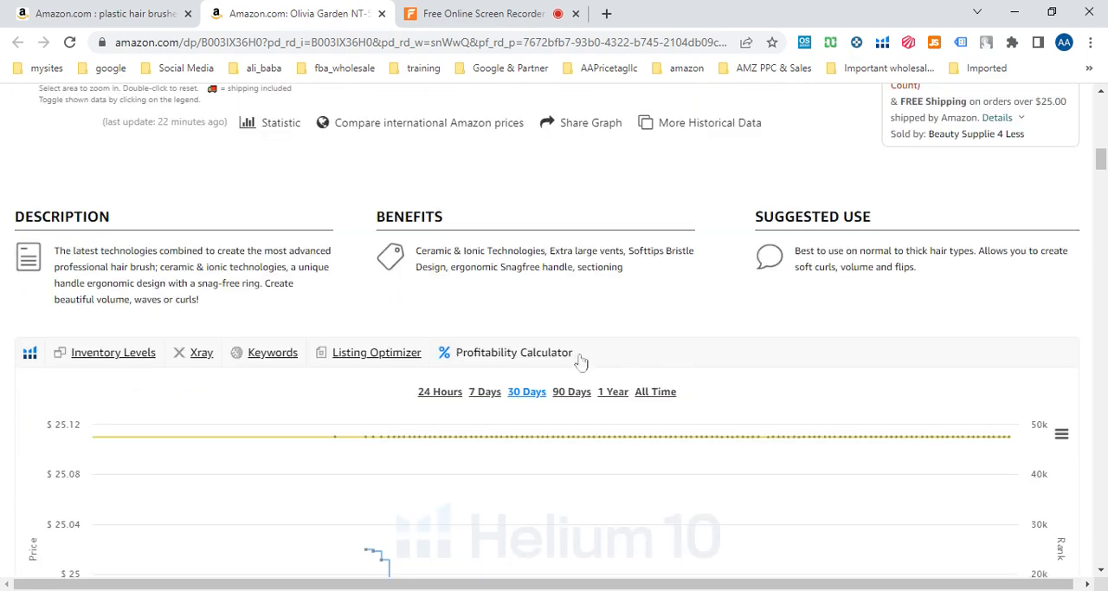
left_click_drag(578, 360, 441, 360)
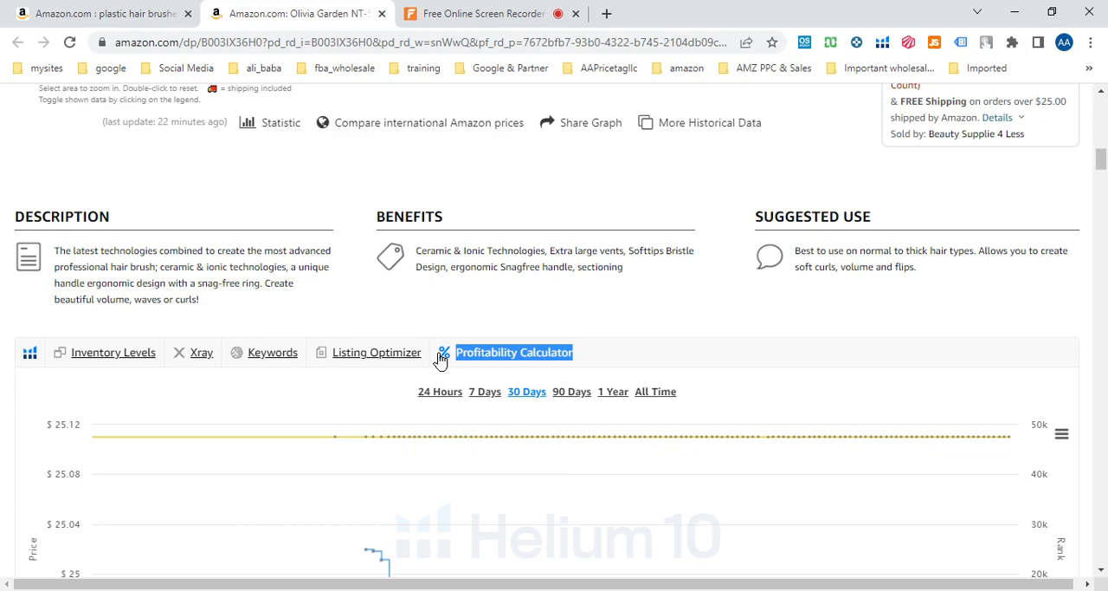
left_click(525, 355)
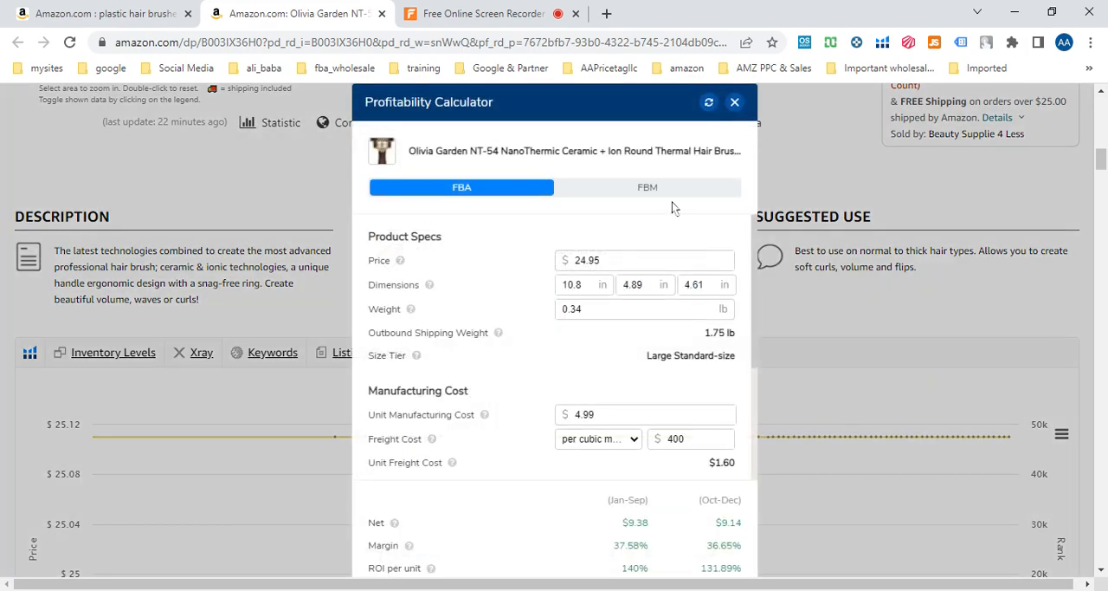
left_click(735, 102)
Open the Profitability Calculator for the hair brush listing through the Helium 10 extension.
scroll(809, 161, "up", 10)
scroll(811, 153, "up", 4)
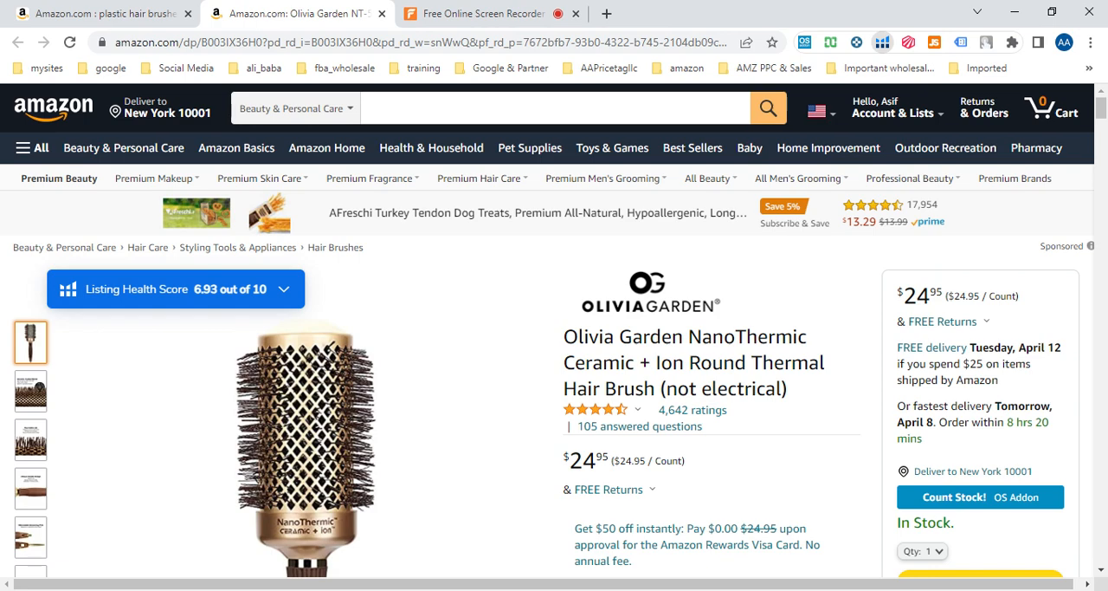
left_click(708, 294)
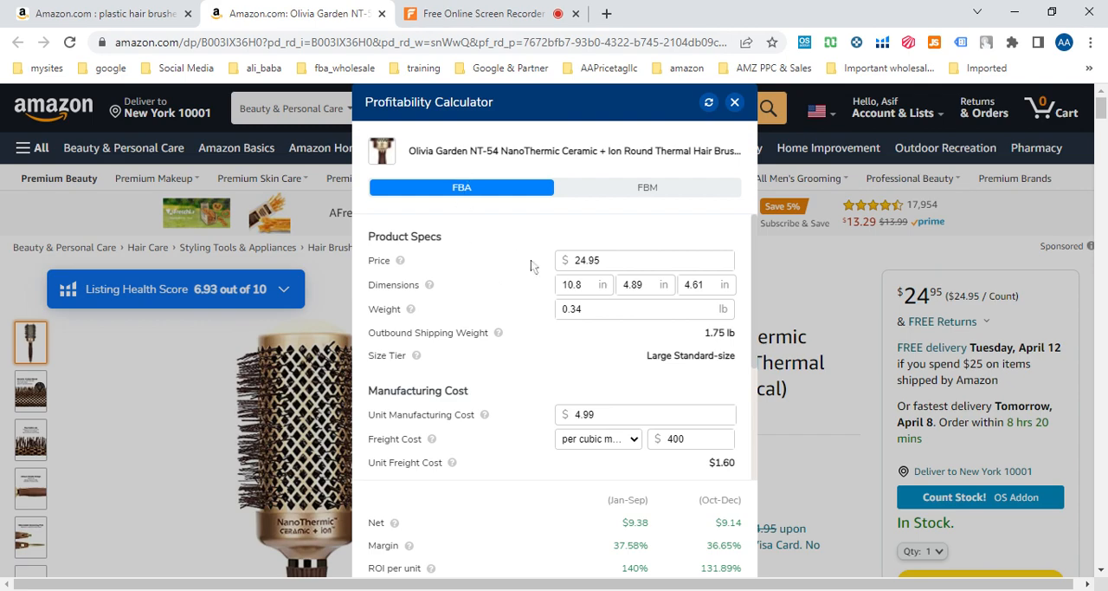
Examine the product specs in the calculator: price, dimensions, weight and outbound shipping weight.
left_click_drag(612, 260, 564, 264)
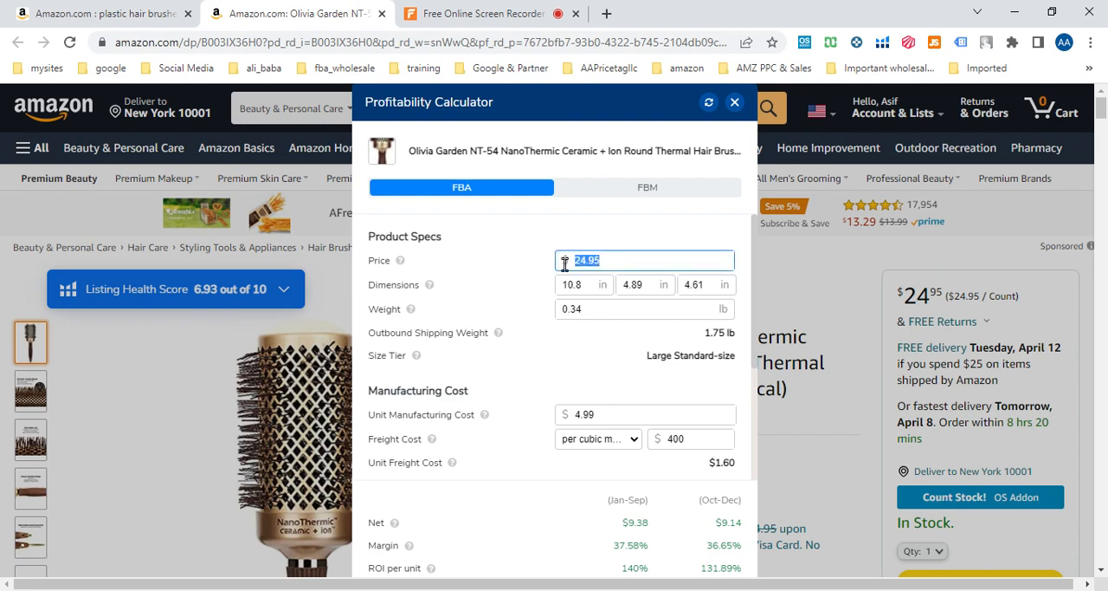
double_click(399, 283)
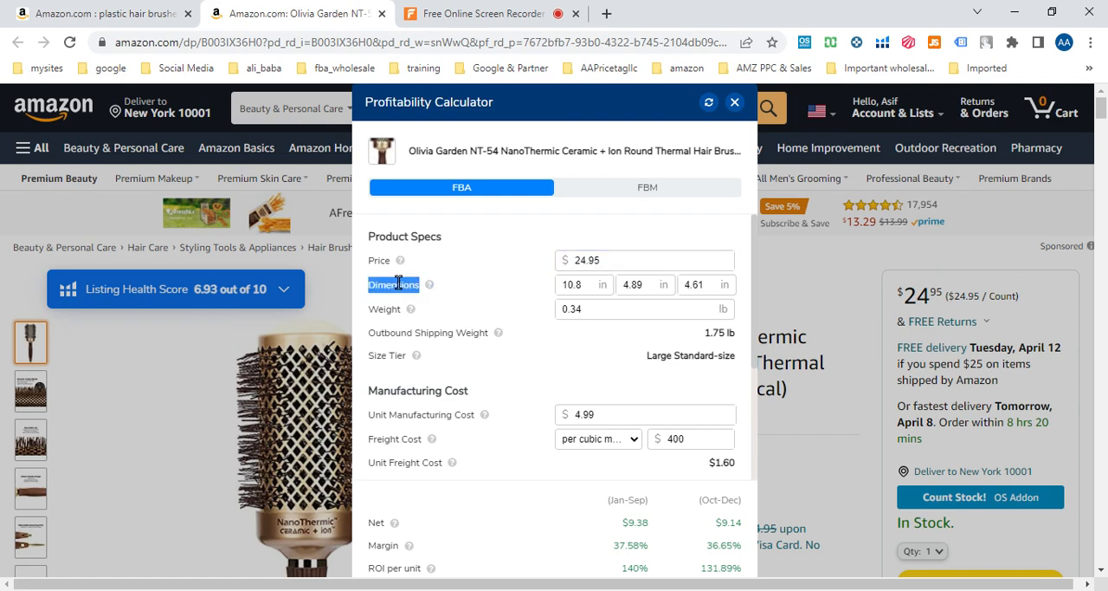
double_click(391, 308)
double_click(440, 333)
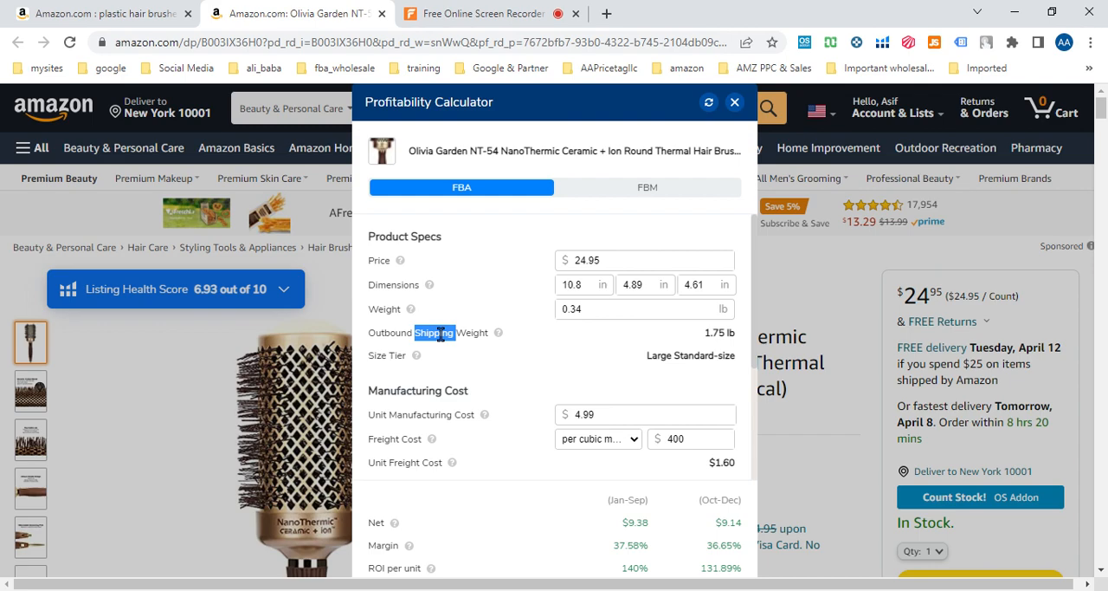
triple_click(441, 333)
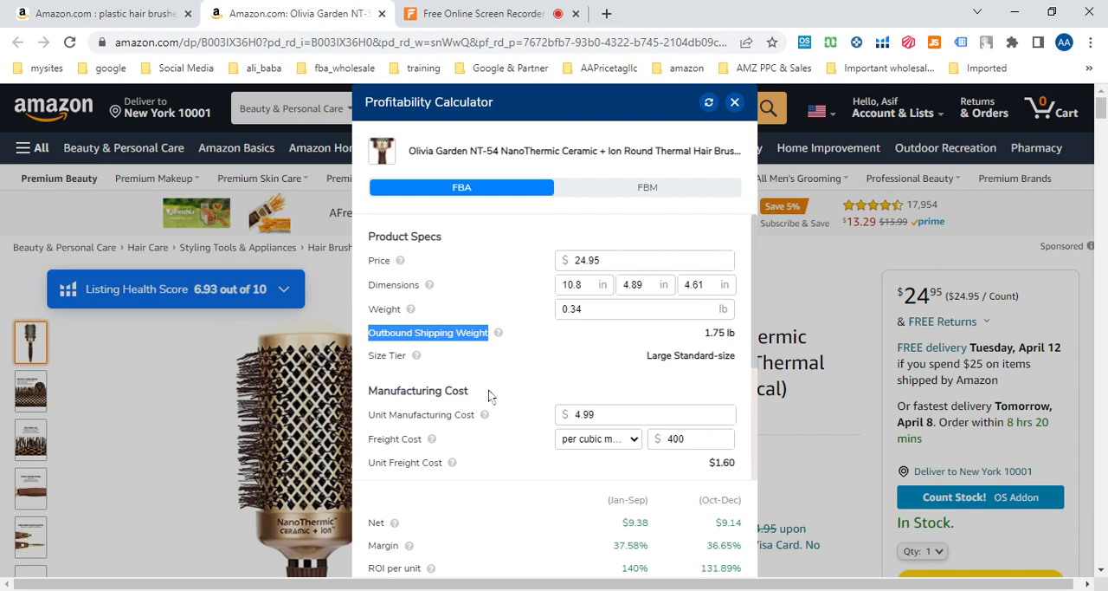
Examine the manufacturing cost section, covering the unit manufacturing cost and the freight cost.
triple_click(428, 415)
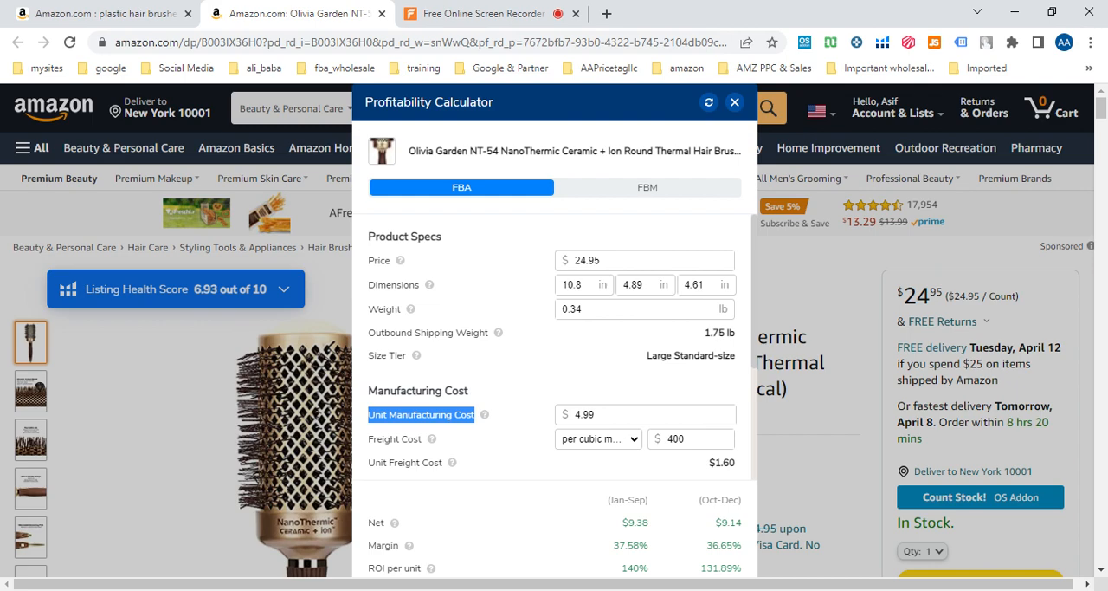
left_click(609, 413)
double_click(609, 413)
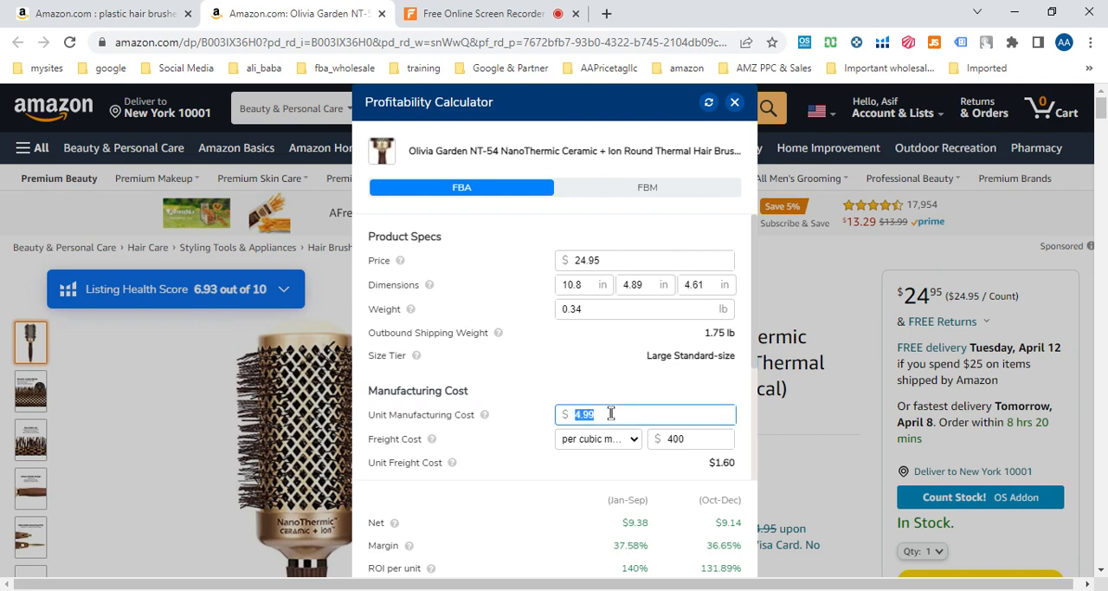
left_click(500, 451)
scroll(502, 448, "down", 1)
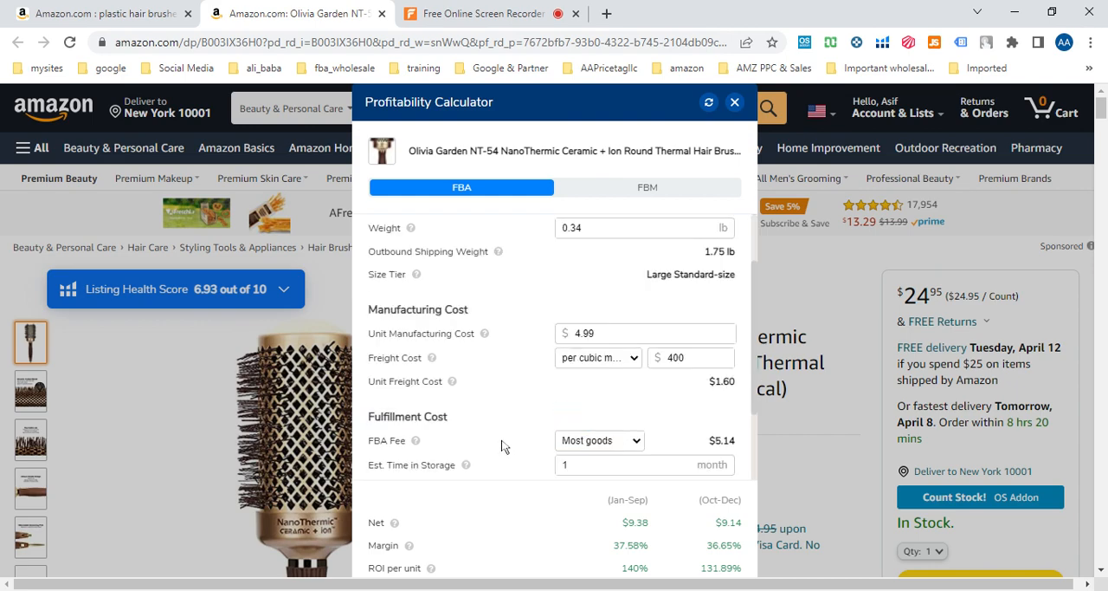
triple_click(403, 357)
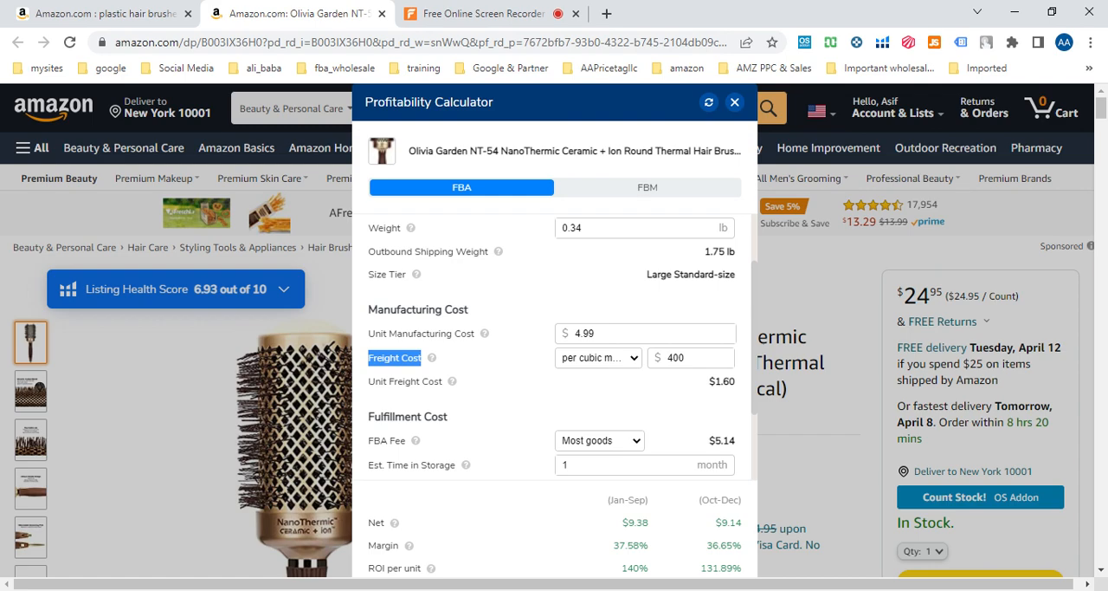
double_click(715, 356)
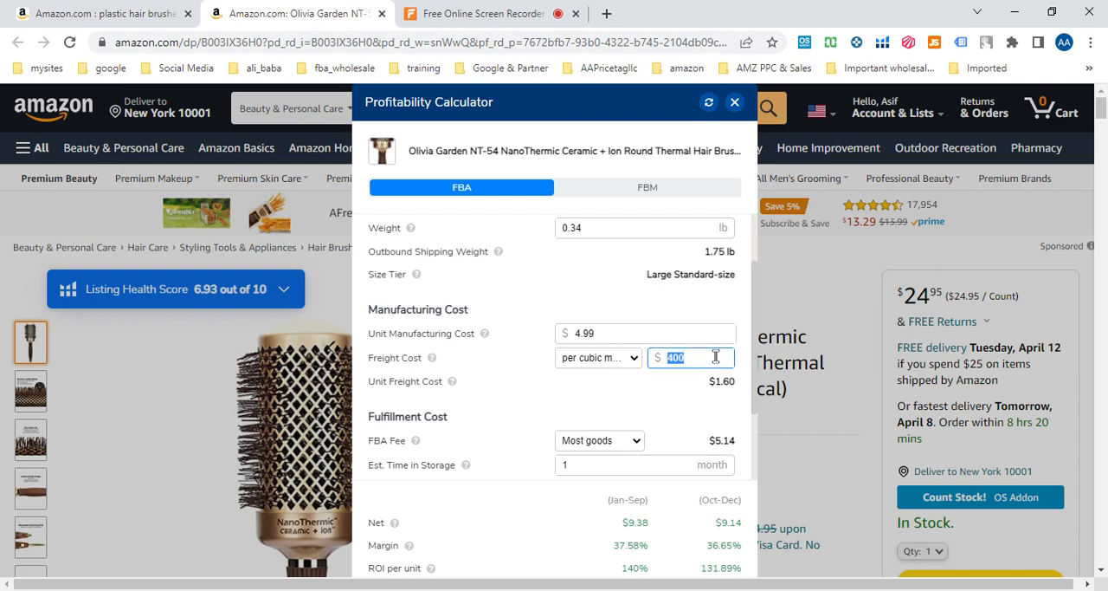
left_click(564, 383)
scroll(531, 400, "down", 1)
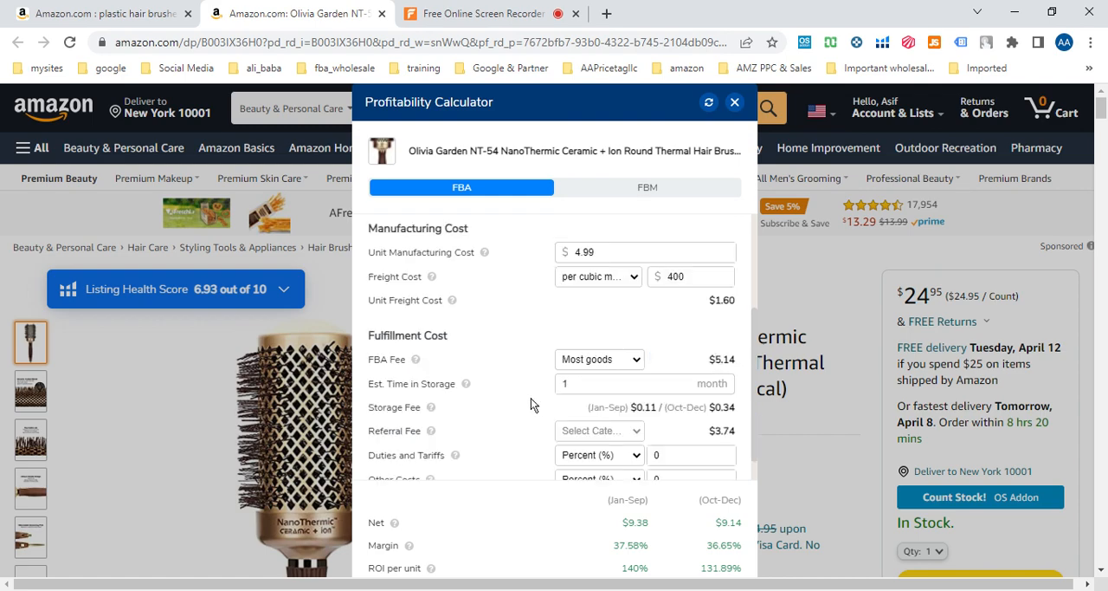
Review the fulfillment costs, from FBA fee and storage to referral fee and other costs, and the January–September net and margin.
triple_click(387, 358)
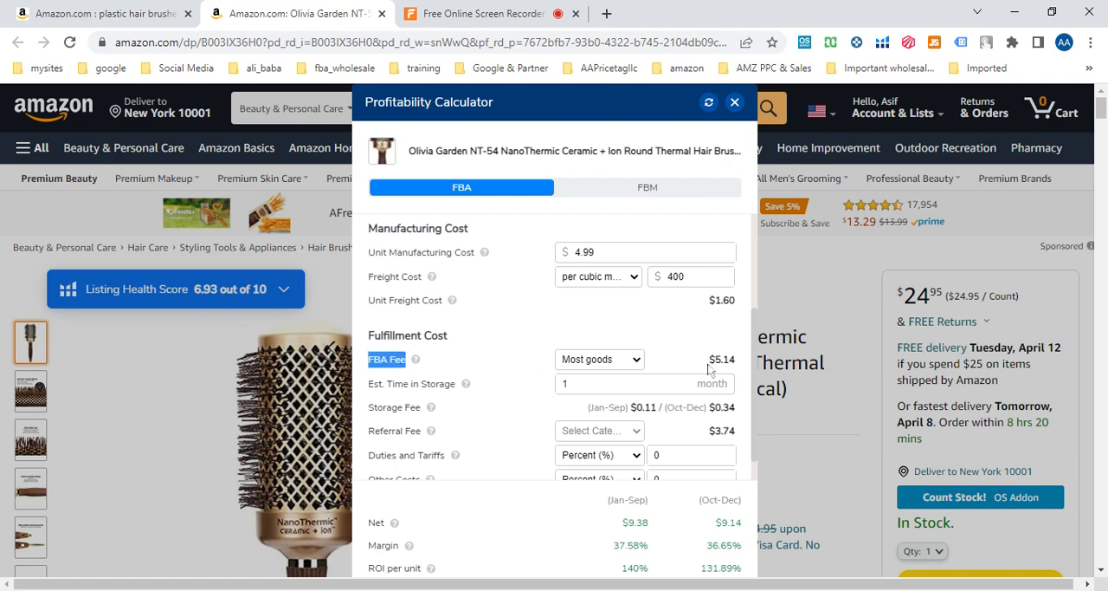
double_click(408, 408)
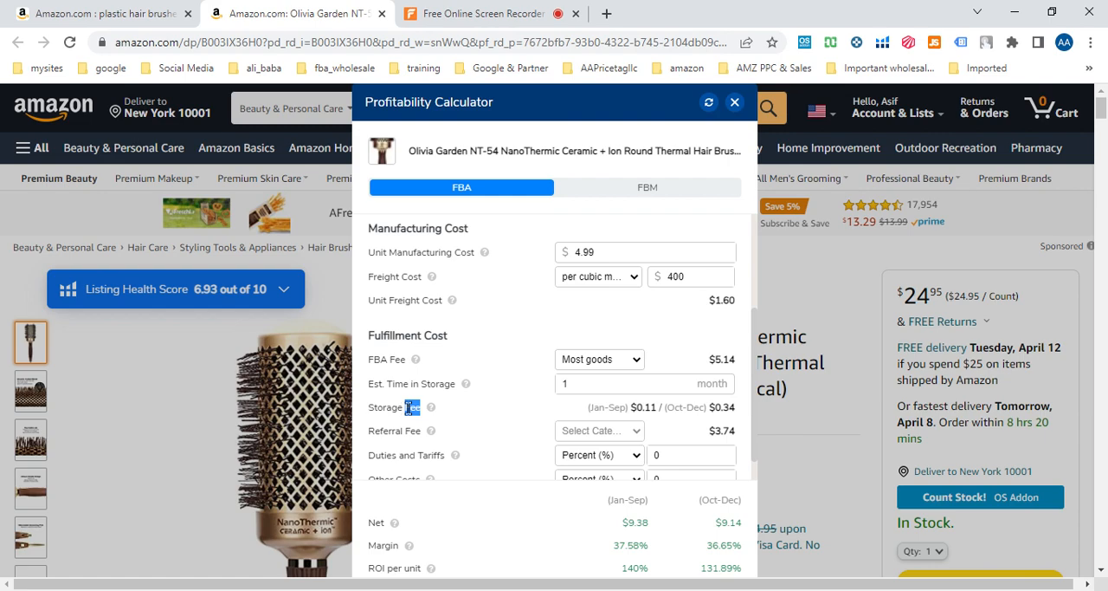
triple_click(408, 407)
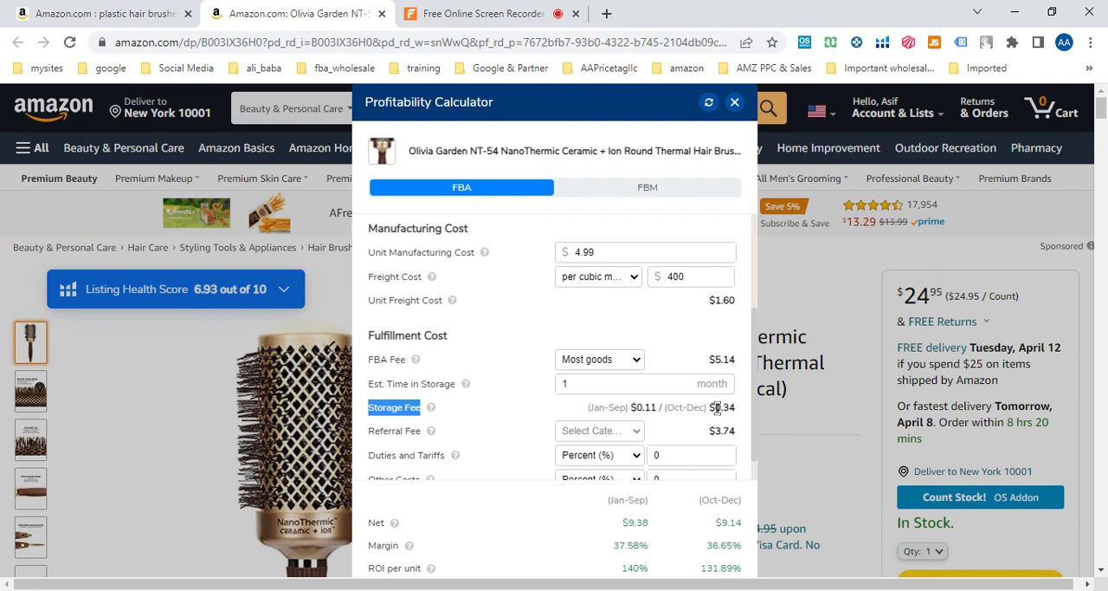
triple_click(647, 414)
left_click(647, 414)
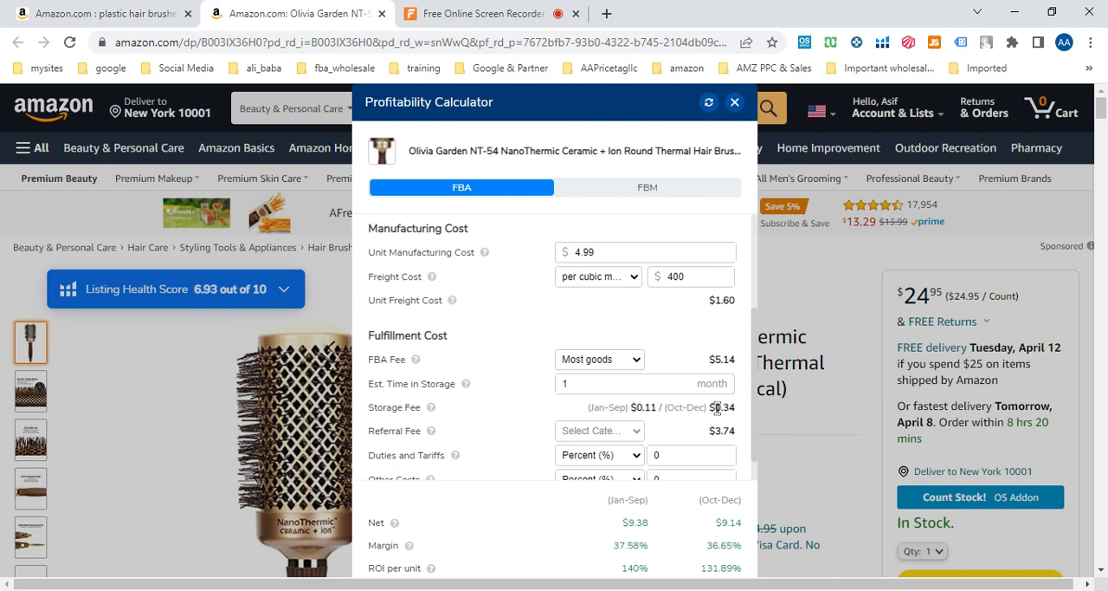
triple_click(417, 387)
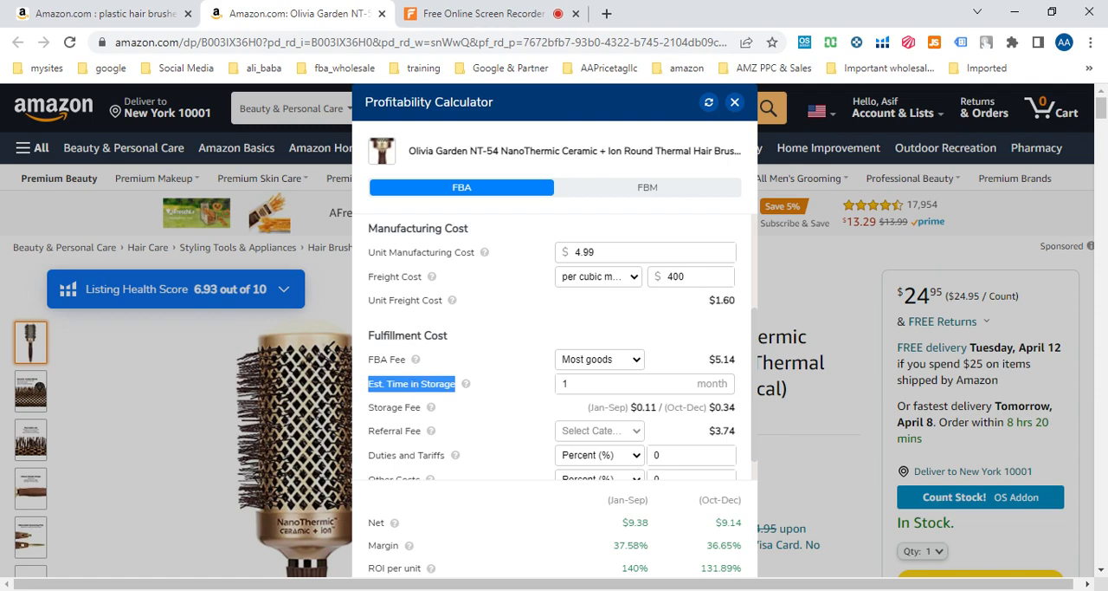
scroll(425, 391, "down", 1)
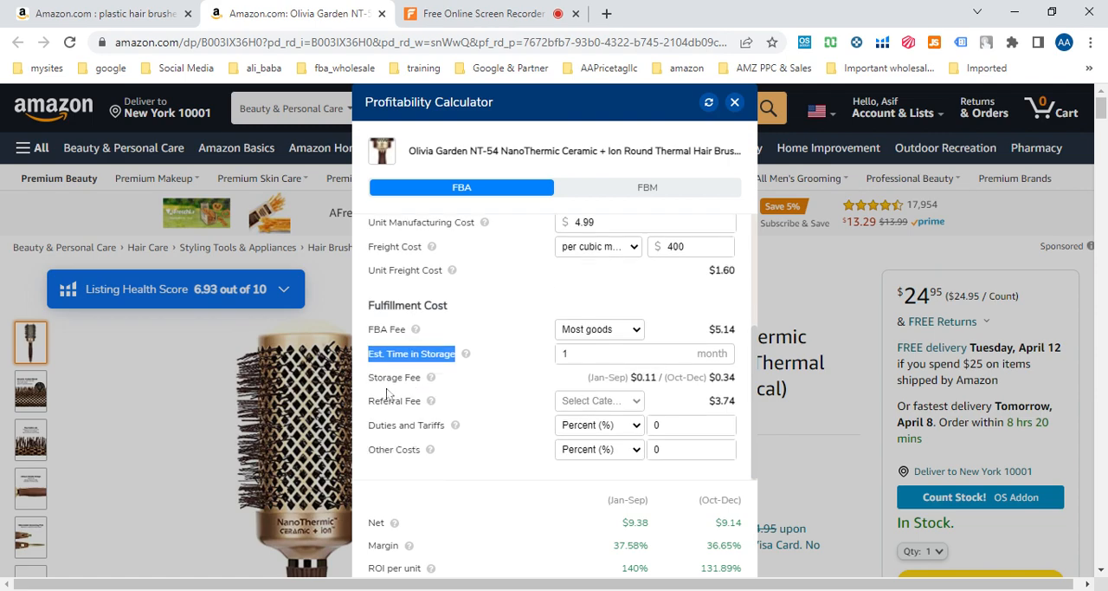
triple_click(396, 401)
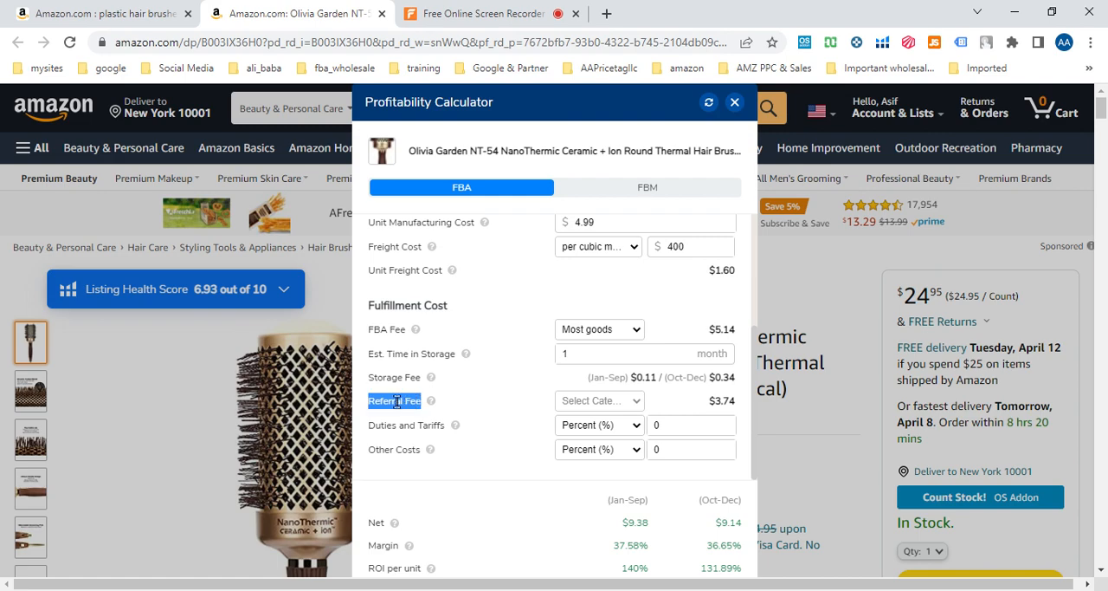
double_click(406, 449)
triple_click(389, 451)
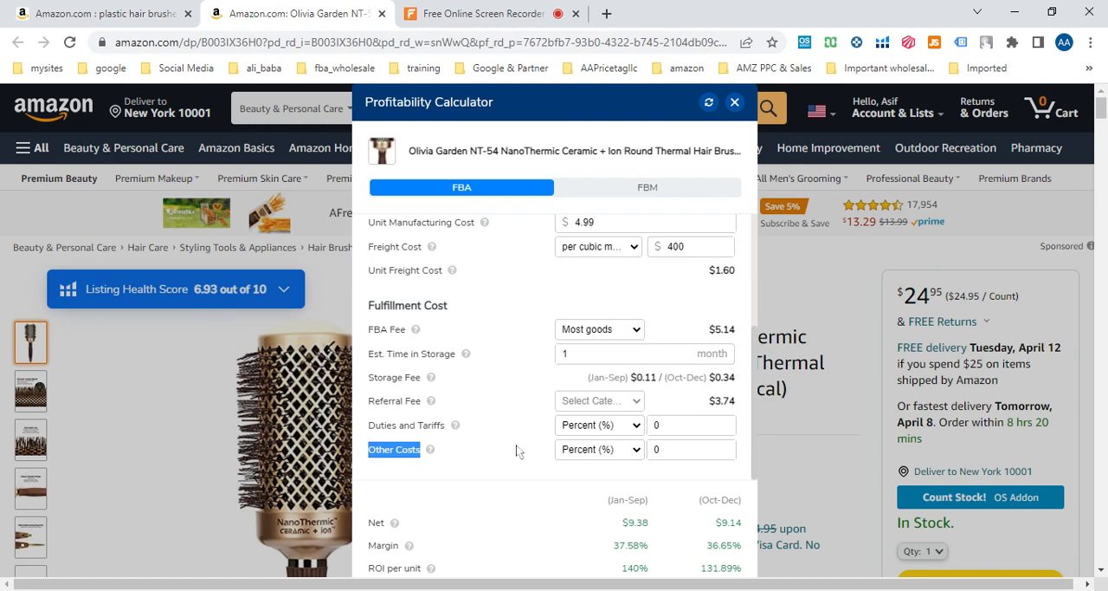
scroll(539, 467, "down", 2)
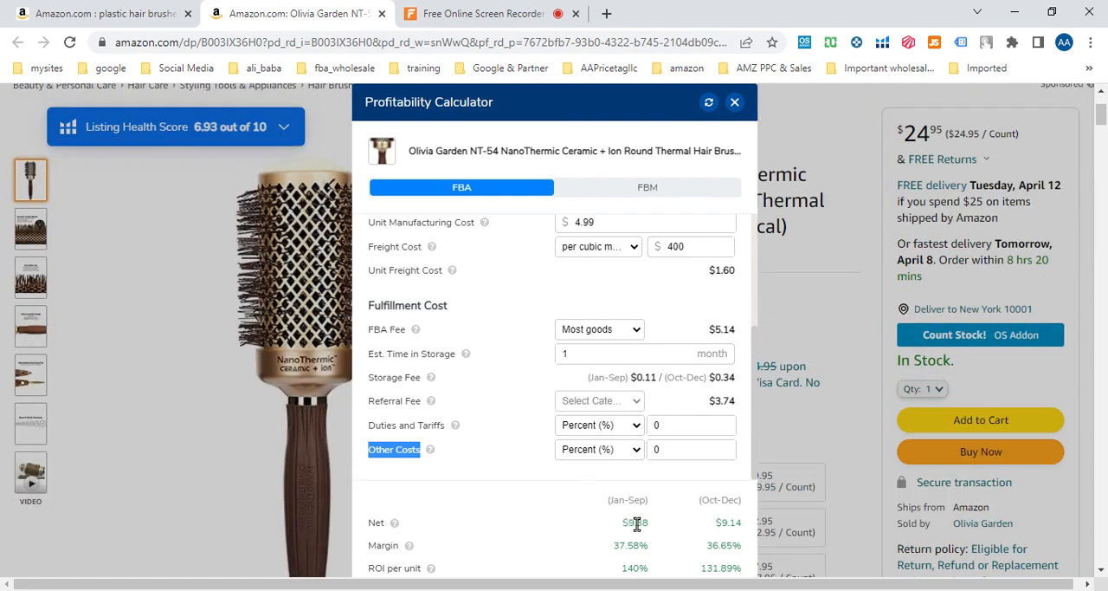
left_click_drag(622, 522, 649, 523)
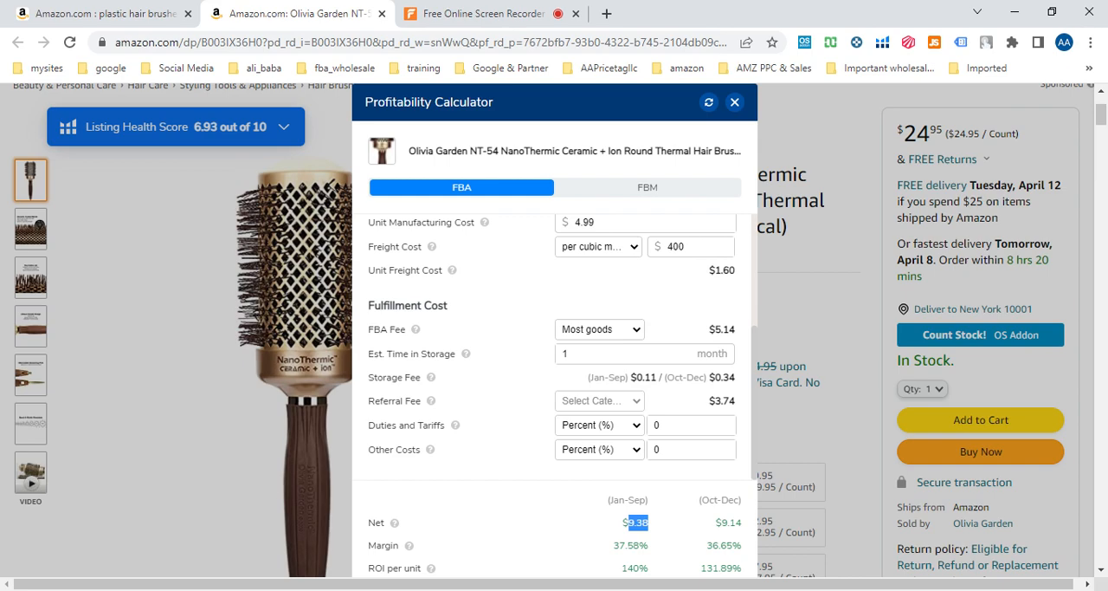
triple_click(617, 546)
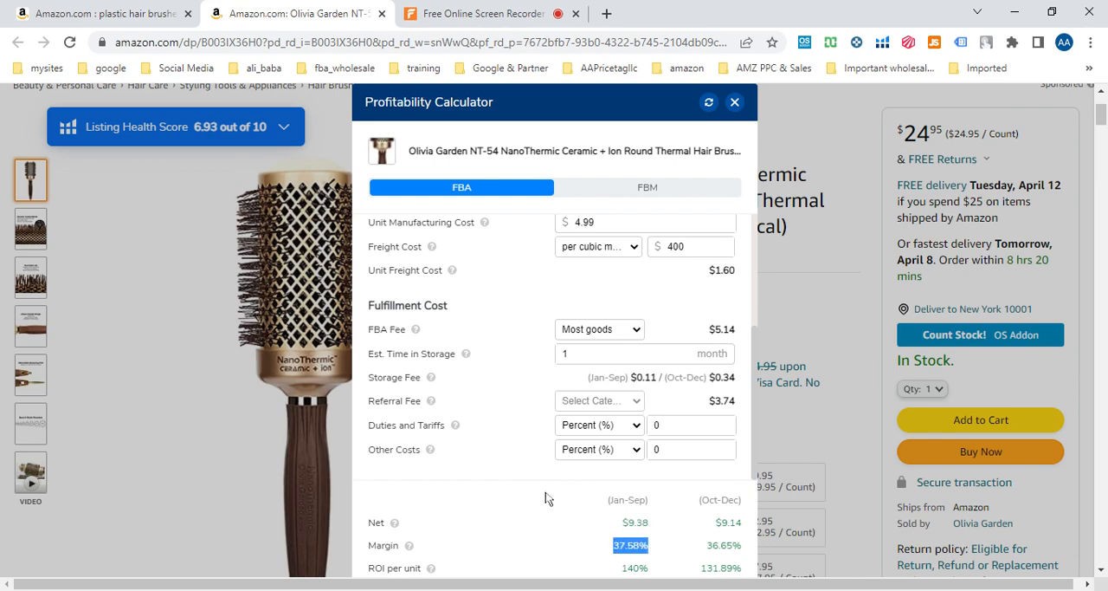
Set the unit manufacturing cost to $2.5 and check the January–September net profit.
scroll(528, 484, "up", 2)
scroll(551, 415, "up", 2)
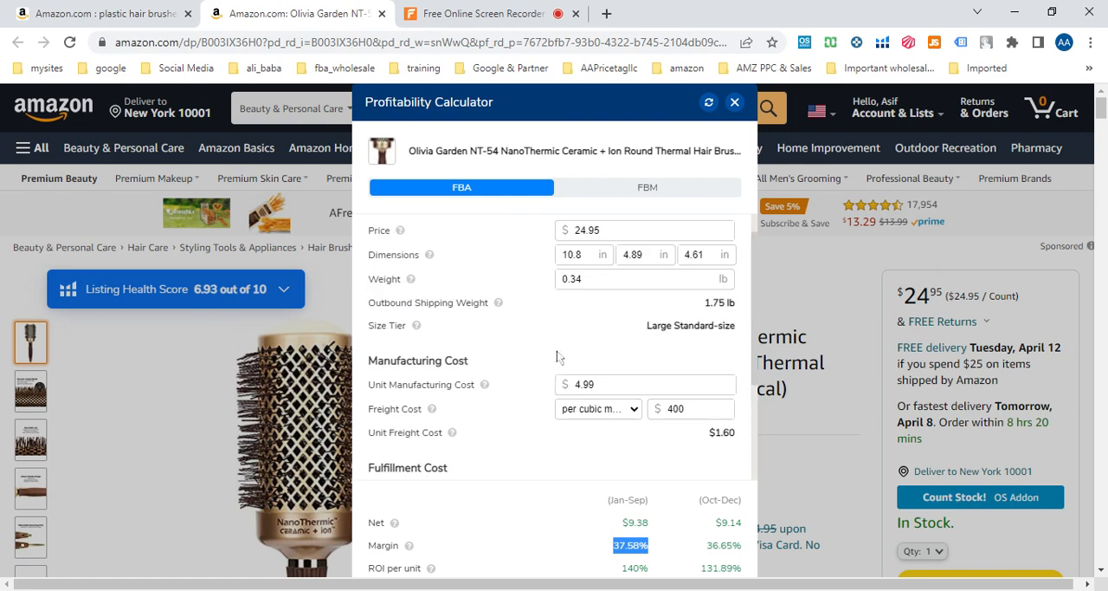
double_click(604, 384)
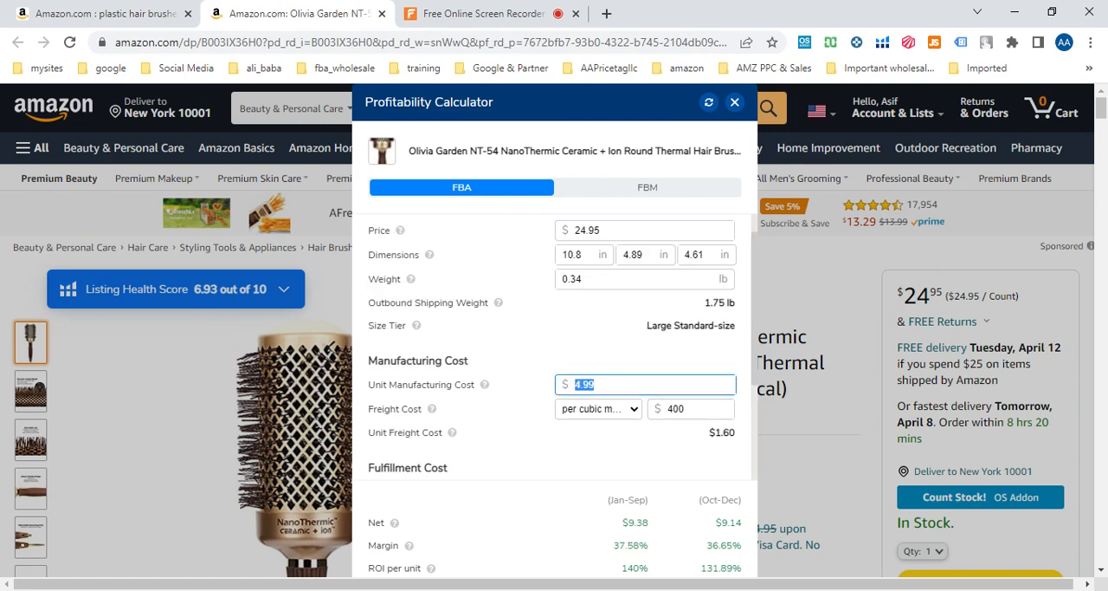
type("2.5")
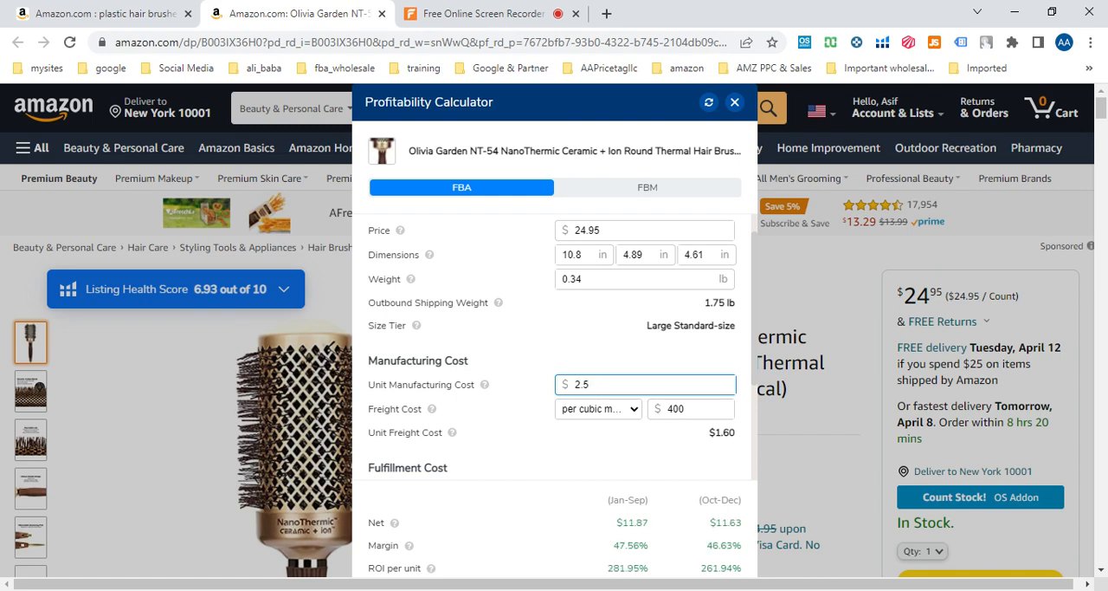
left_click(546, 341)
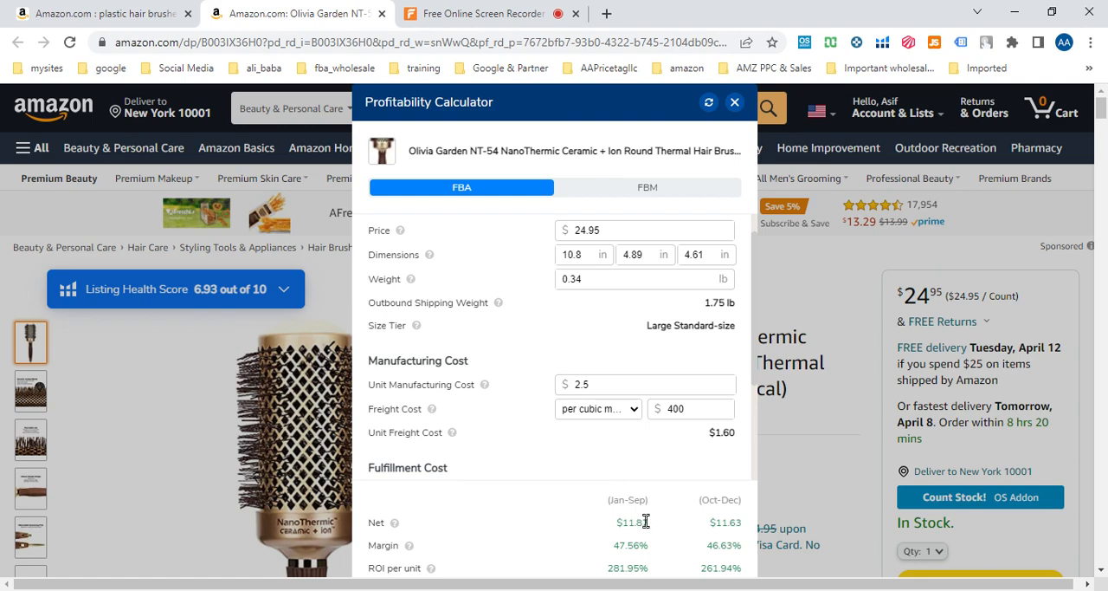
double_click(645, 521)
left_click(607, 457)
Switch the other costs unit to Dollars ($) and set the amount to 2.
scroll(606, 455, "down", 2)
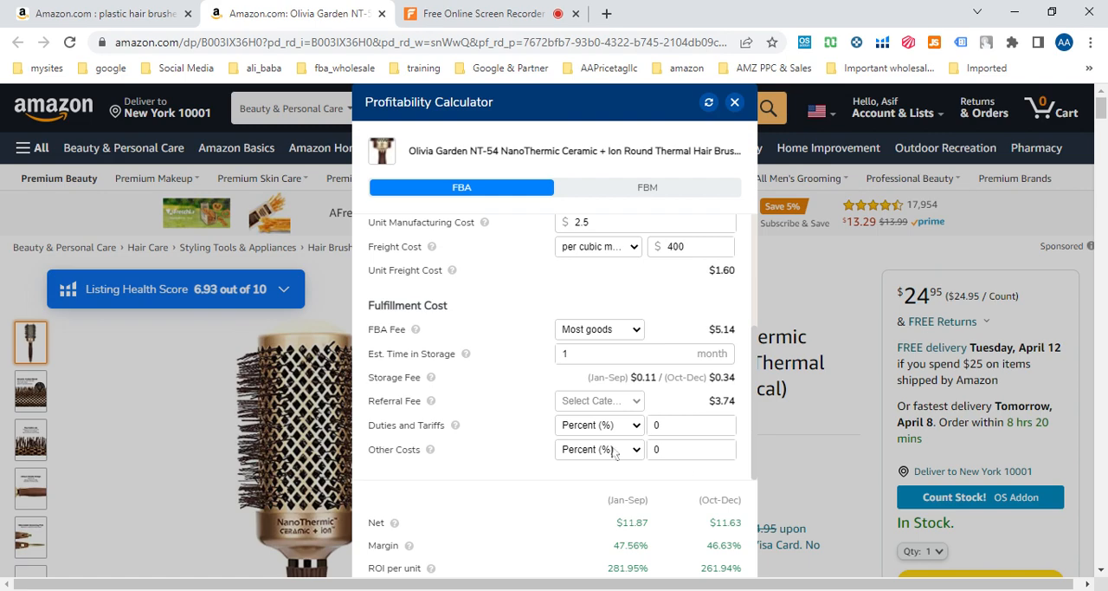
left_click(614, 453)
left_click(622, 481)
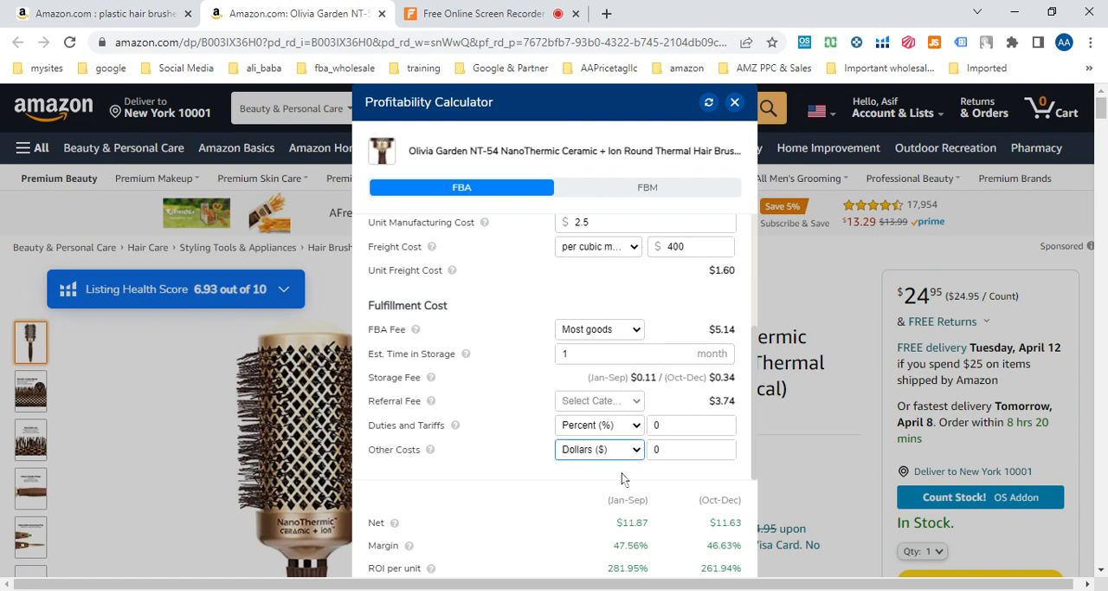
double_click(662, 449)
type("2")
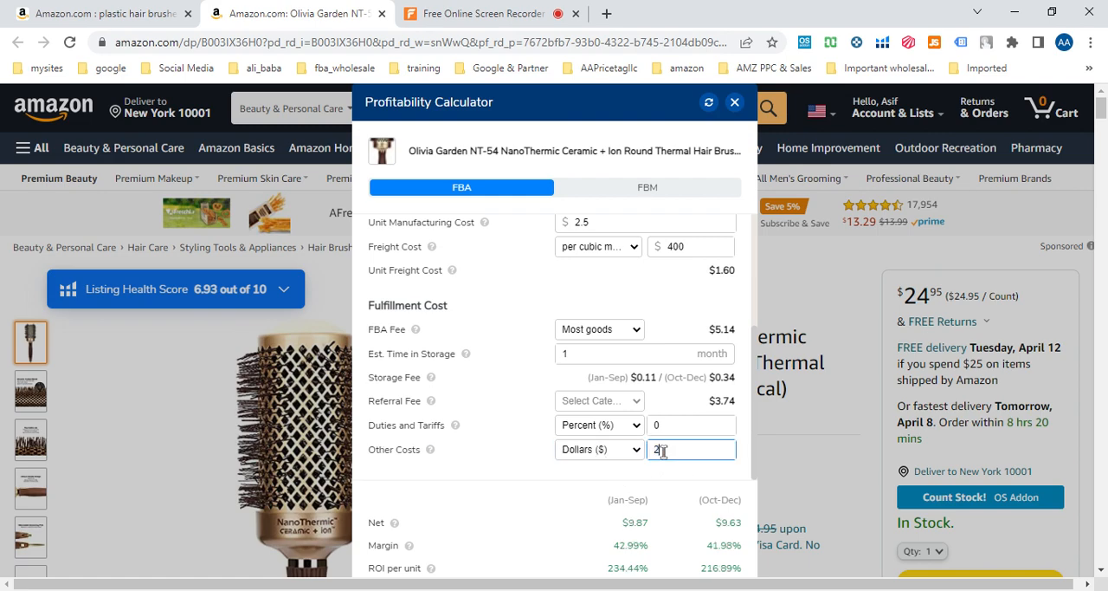
left_click(563, 496)
Set the freight cost to $300 per cubic meter in the manufacturing cost section.
scroll(589, 511, "down", 2)
scroll(530, 358, "up", 3)
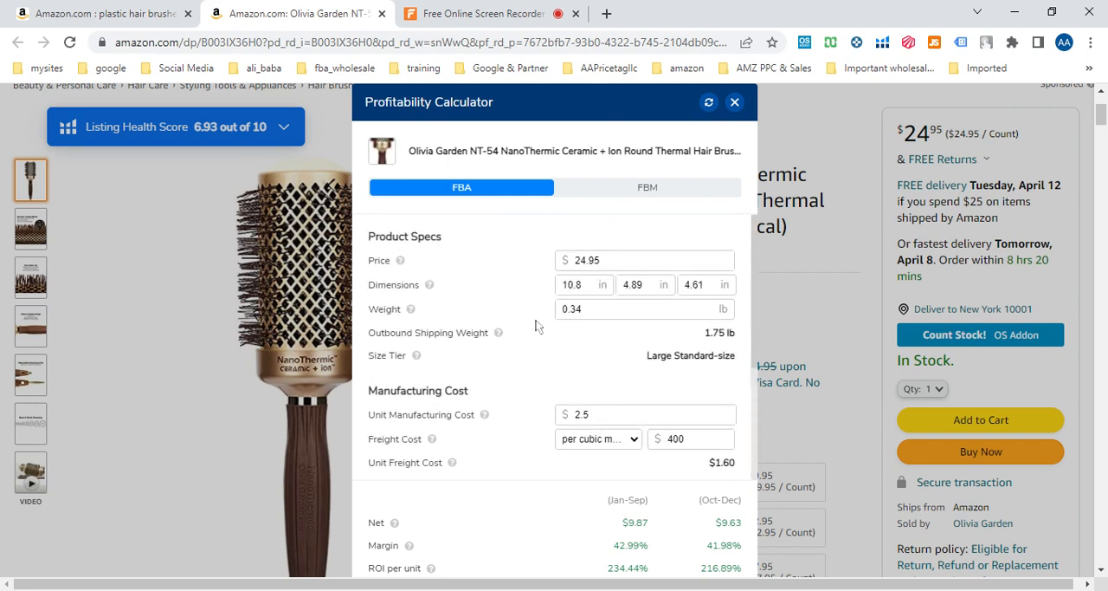
double_click(406, 439)
left_click(684, 439)
double_click(684, 439)
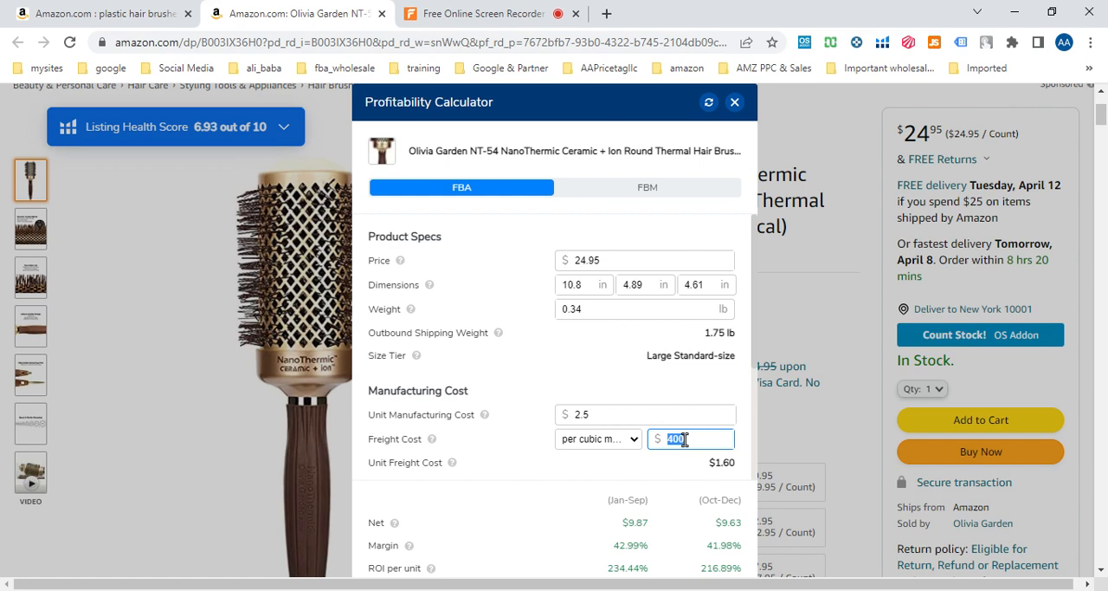
type("300")
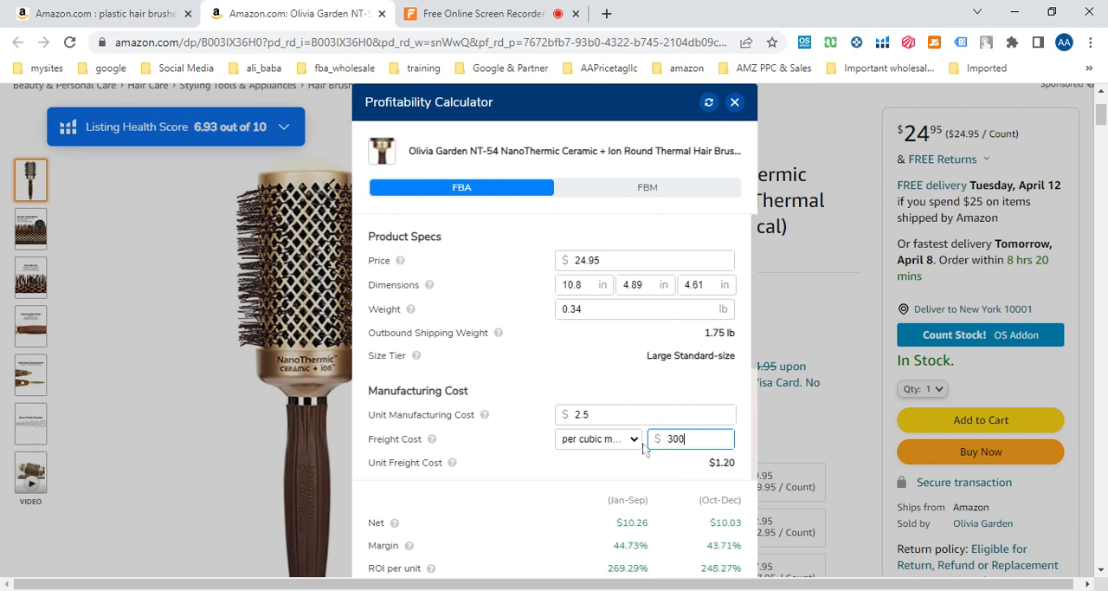
Check the net profit for January–September and for October–December.
left_click(549, 493)
triple_click(639, 522)
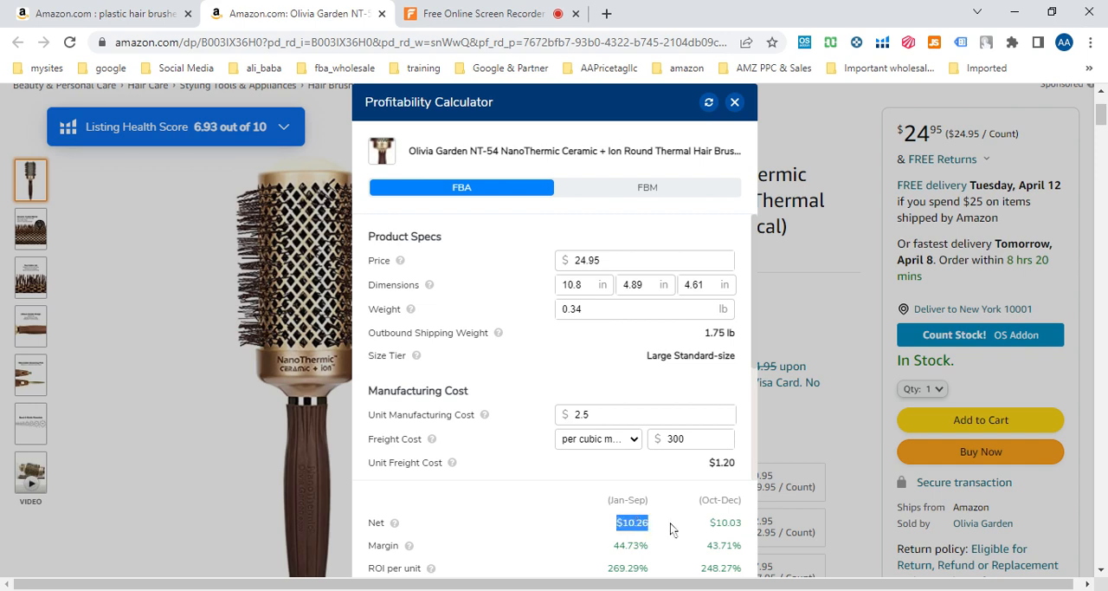
left_click(742, 524)
double_click(732, 522)
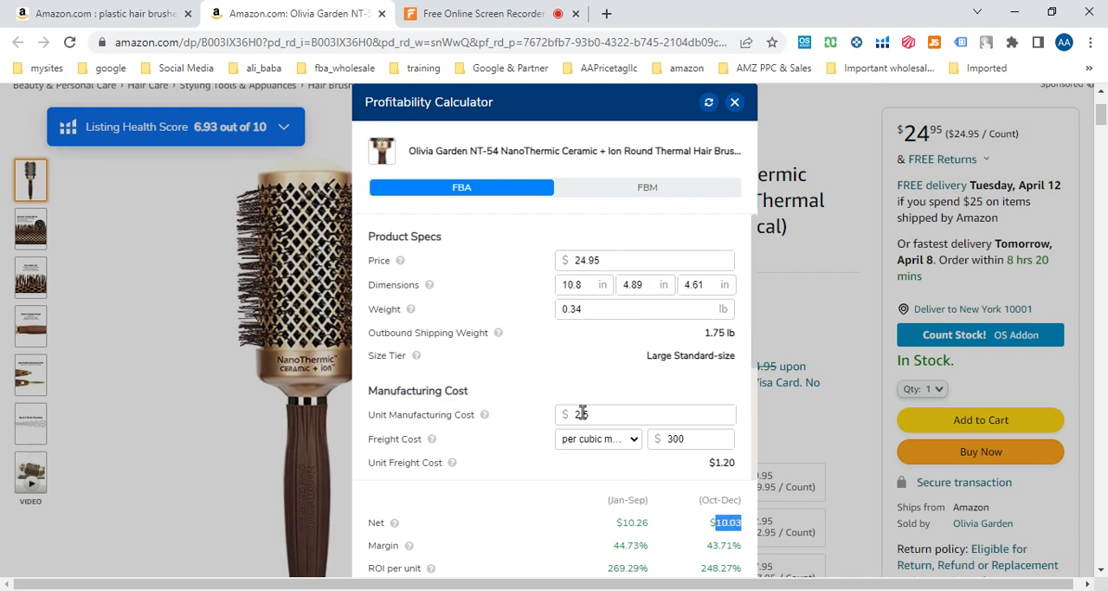
Set the product's second dimension to 6.5 in and check the FBA fee.
scroll(582, 413, "up", 2)
left_click(494, 293)
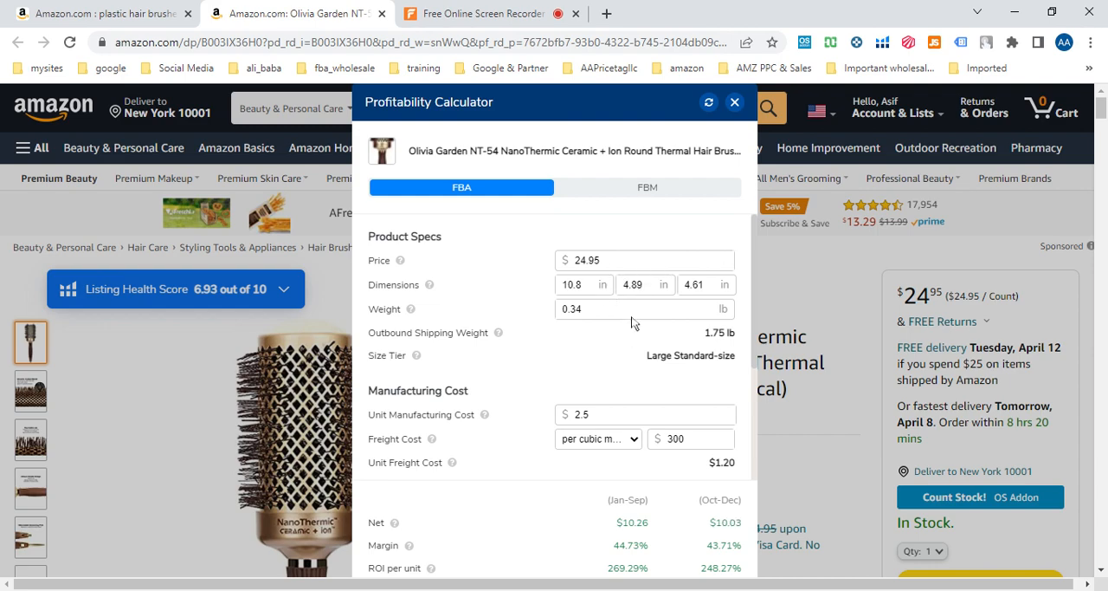
scroll(621, 321, "down", 2)
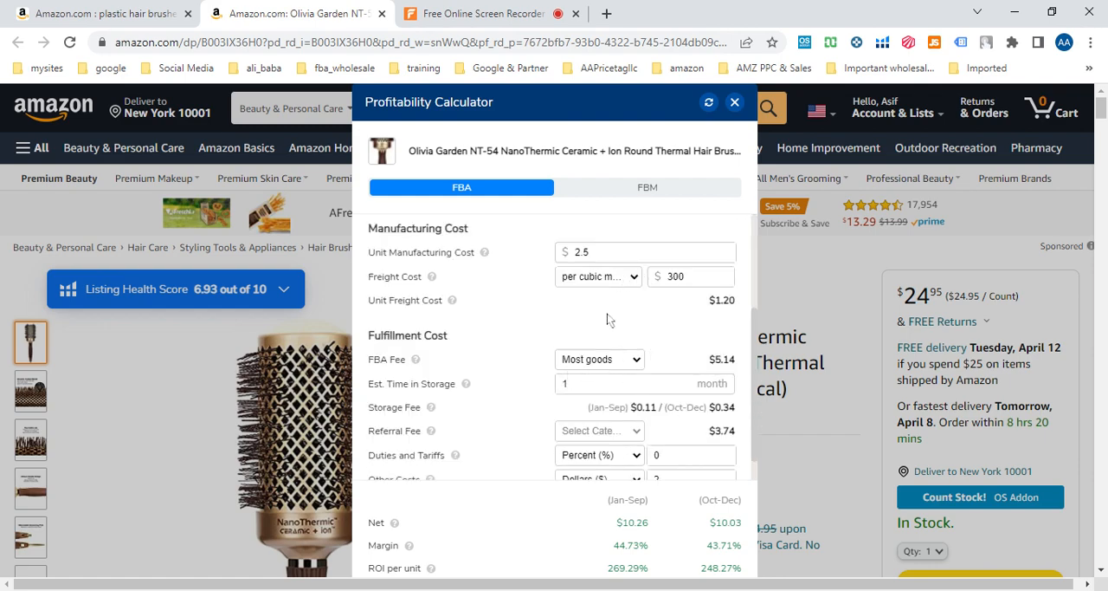
scroll(609, 318, "up", 2)
scroll(697, 450, "down", 1)
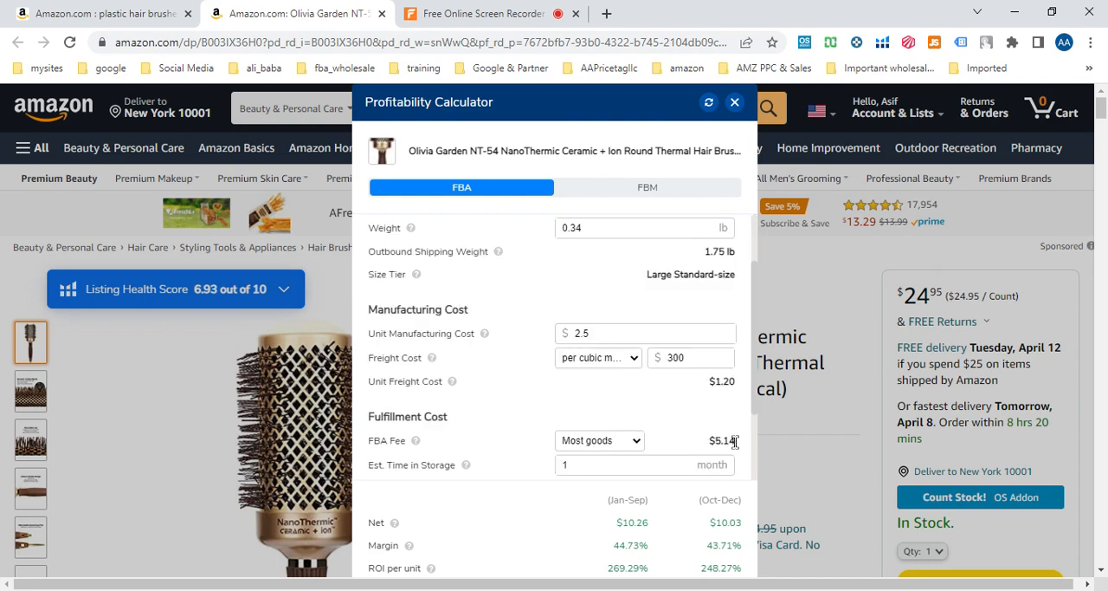
scroll(734, 441, "up", 1)
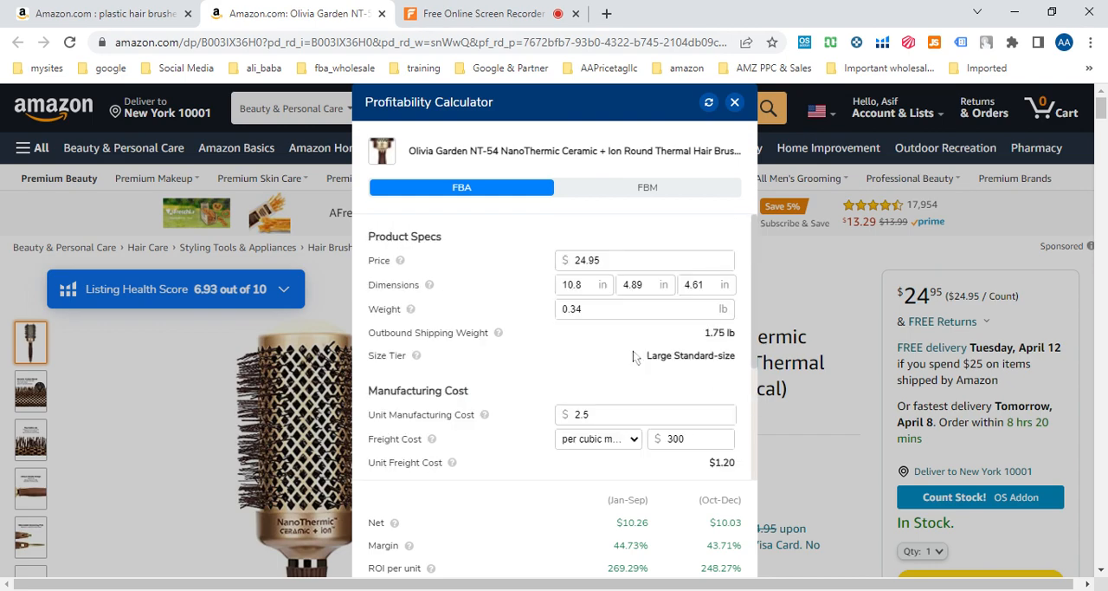
left_click(654, 286)
double_click(653, 286)
type("6.5")
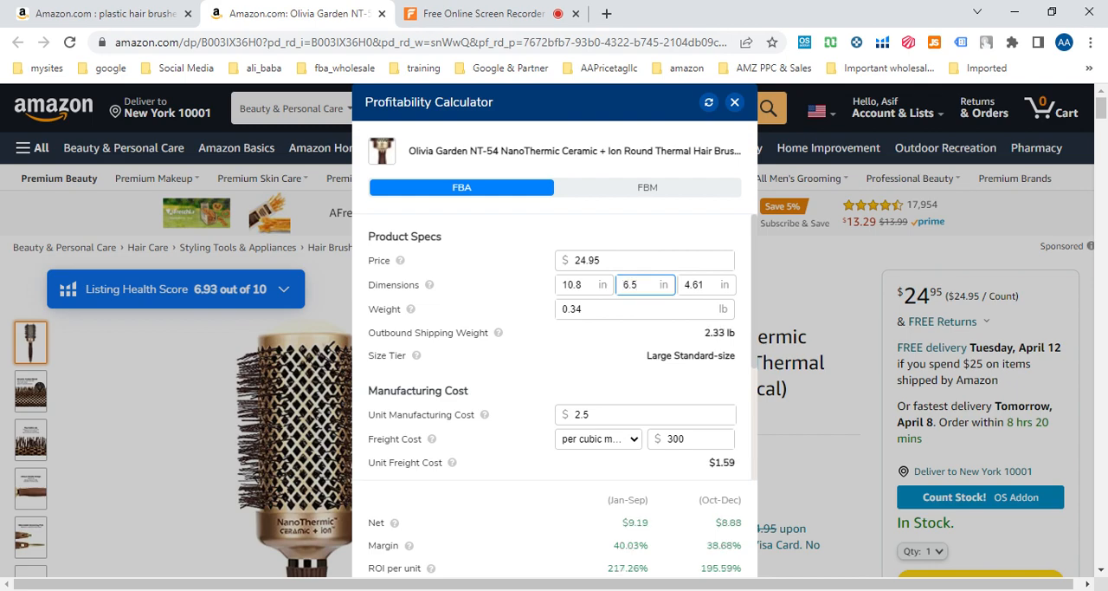
left_click(564, 355)
scroll(663, 408, "down", 2)
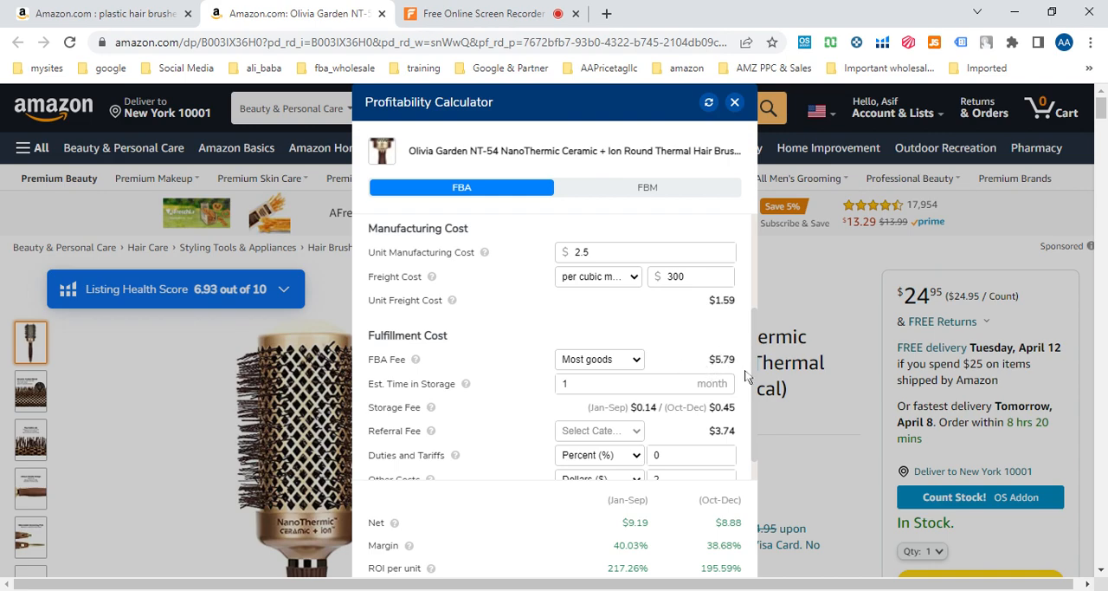
Set the product's third dimension to 6.5 in and check the FBA fee.
scroll(661, 359, "up", 2)
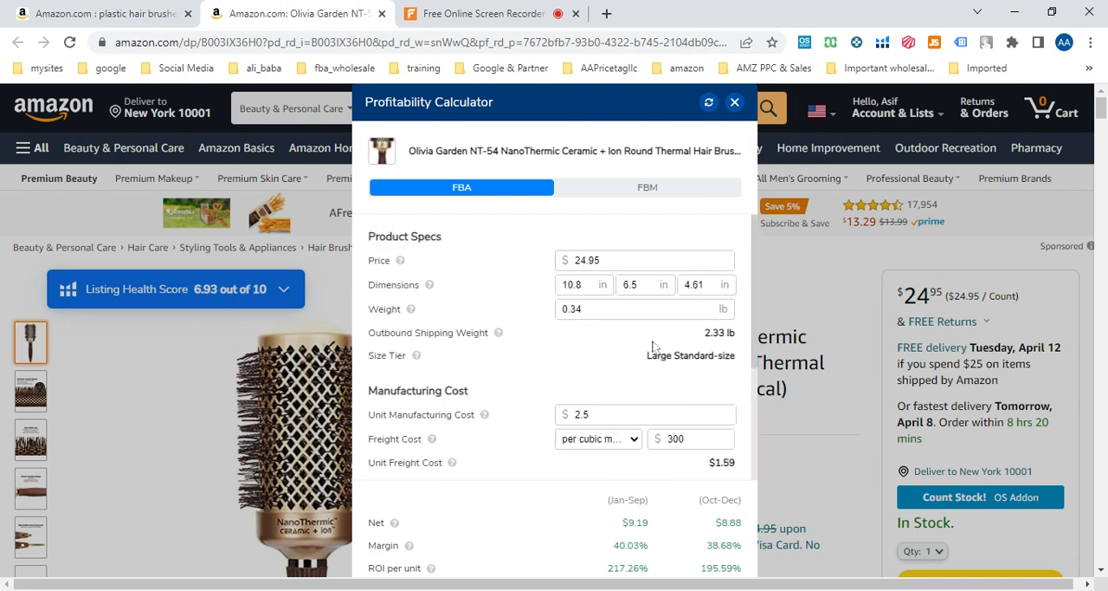
double_click(690, 284)
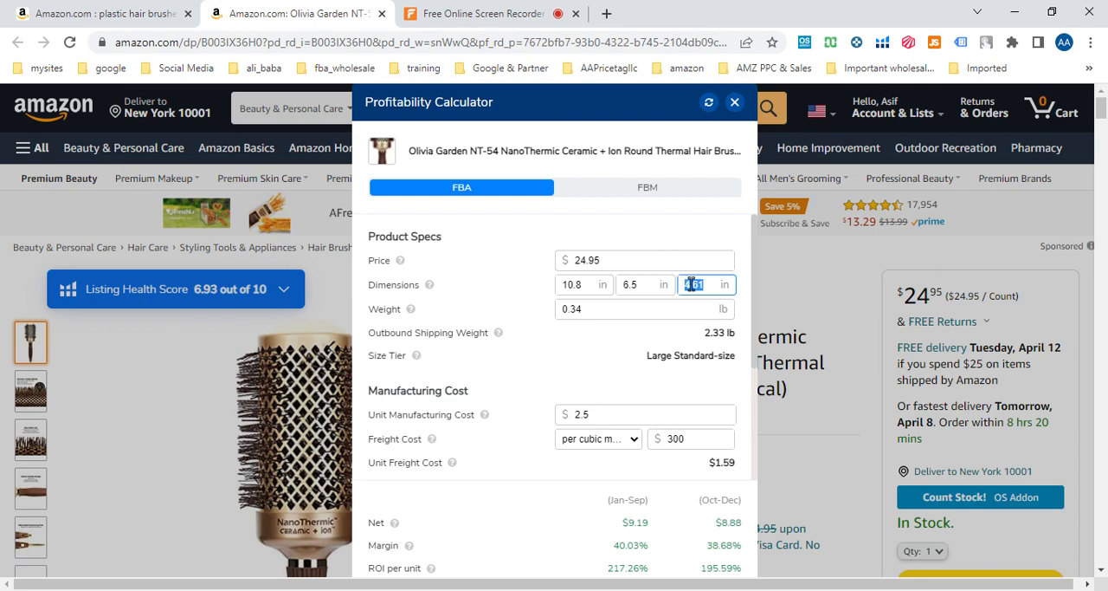
type("6.5")
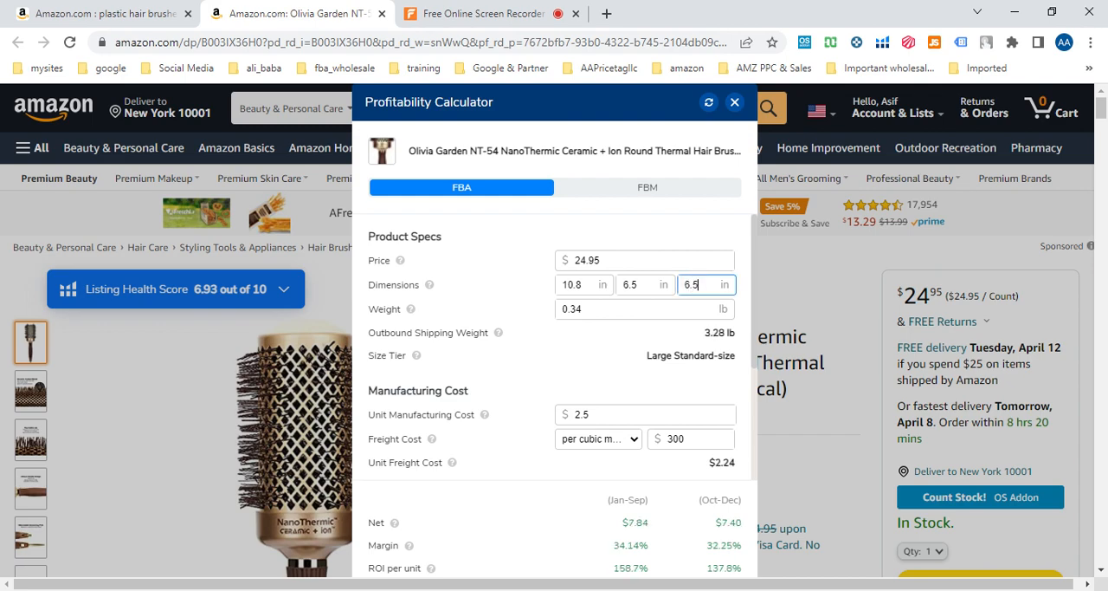
left_click(630, 363)
scroll(682, 375, "down", 2)
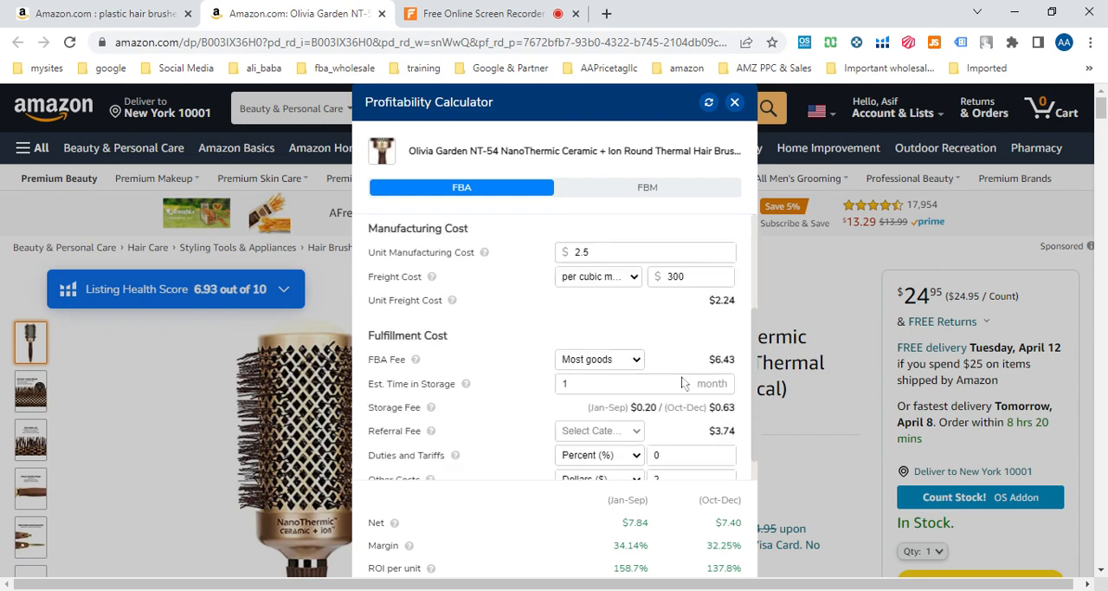
double_click(734, 360)
left_click(548, 331)
Compare the outbound shipping weight with the FBA fee and the January–September net profit.
scroll(547, 331, "up", 2)
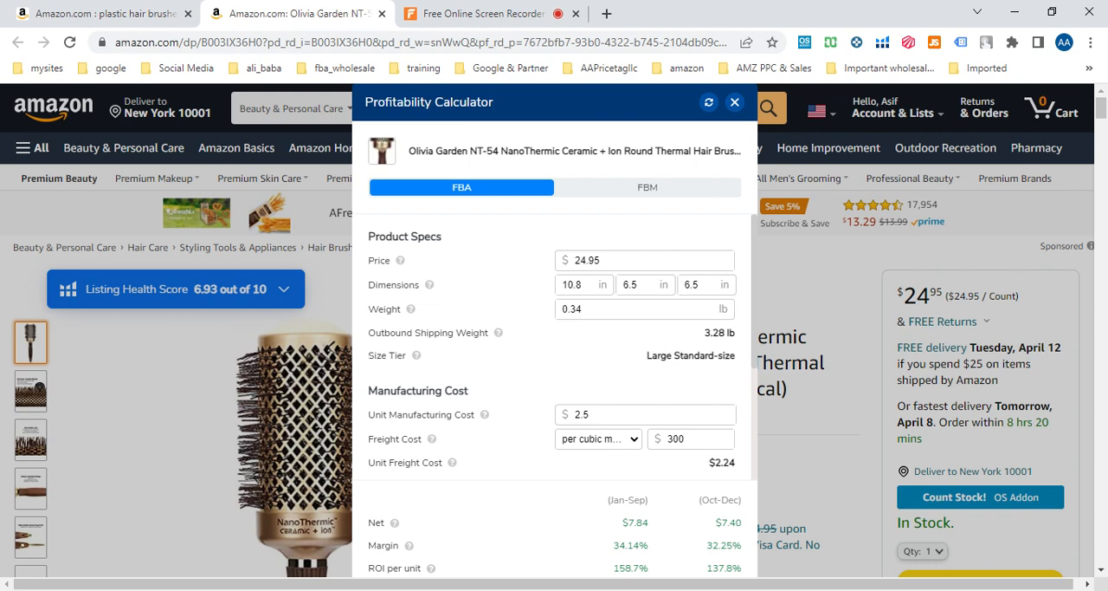
double_click(714, 331)
scroll(727, 438, "down", 2)
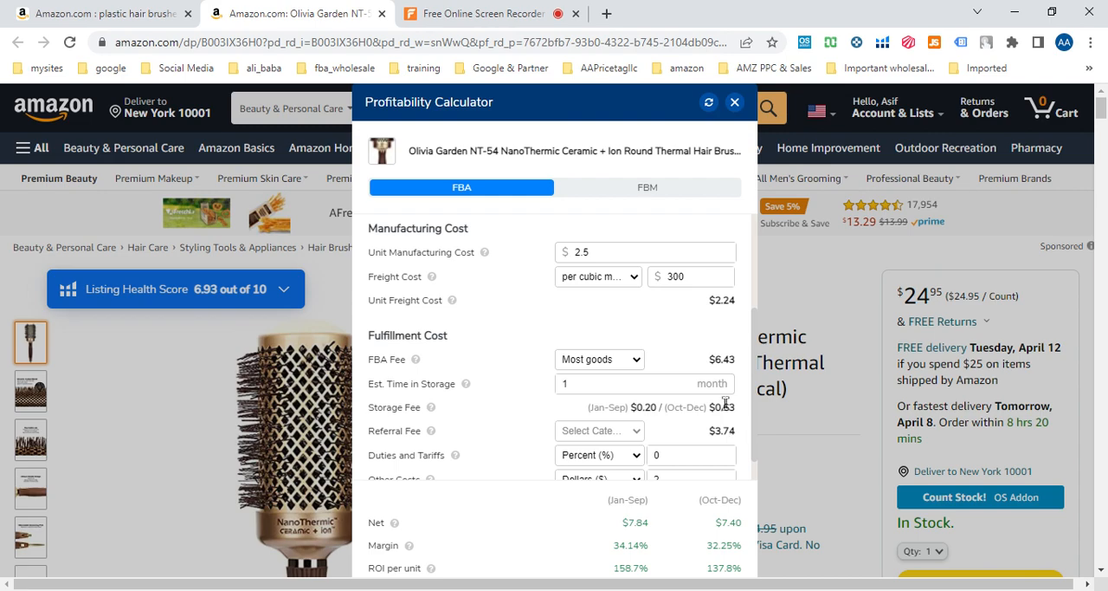
double_click(722, 358)
left_click(637, 524)
triple_click(637, 524)
left_click(525, 347)
Review the other costs entry and the unit manufacturing cost entry.
scroll(526, 346, "down", 3)
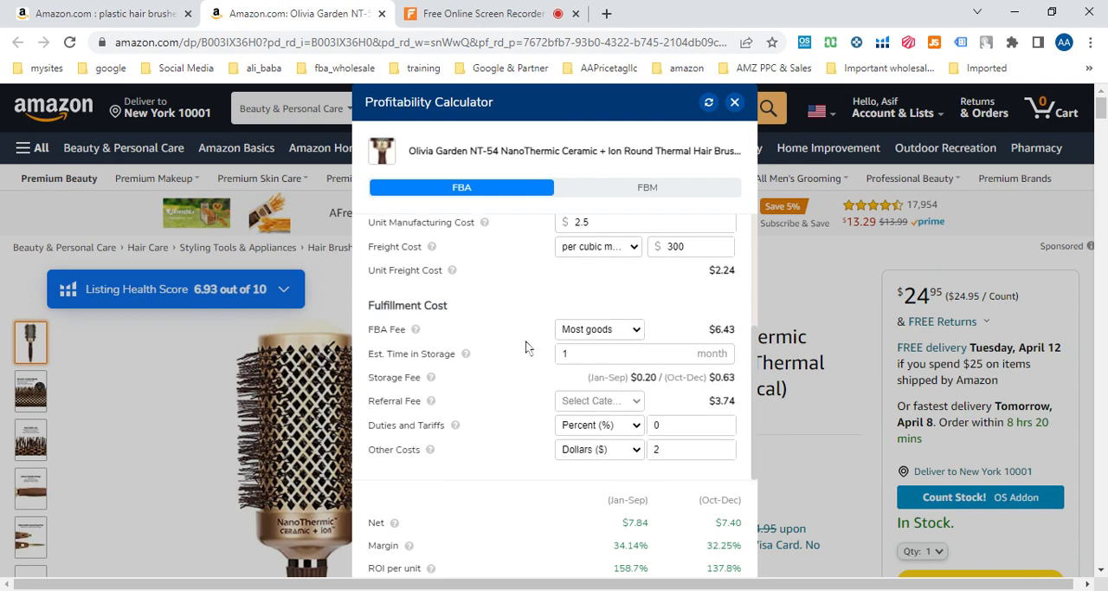
double_click(404, 454)
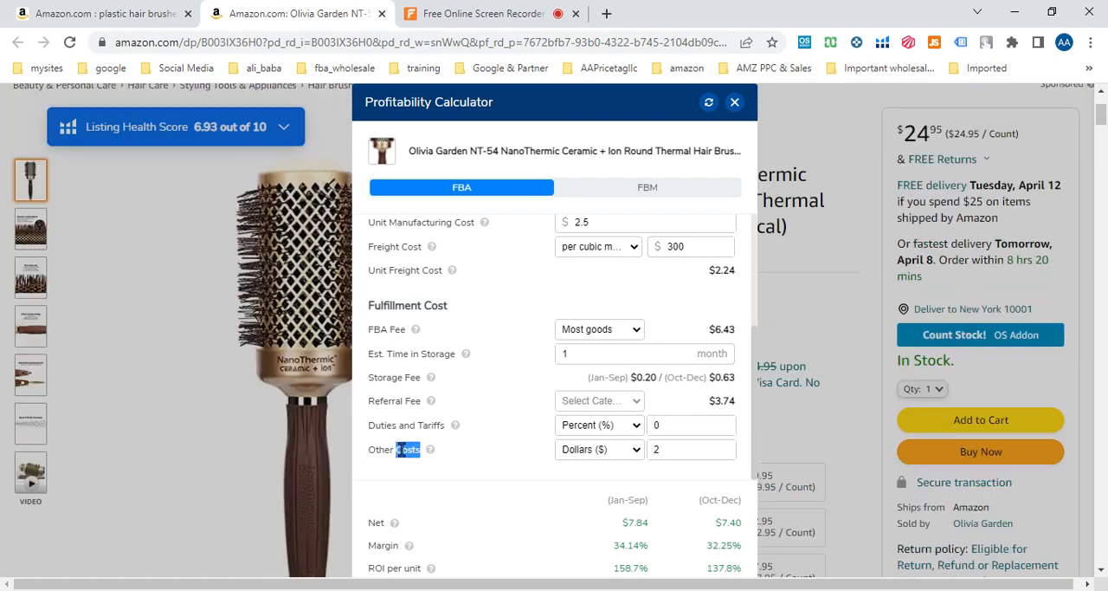
scroll(519, 333, "up", 2)
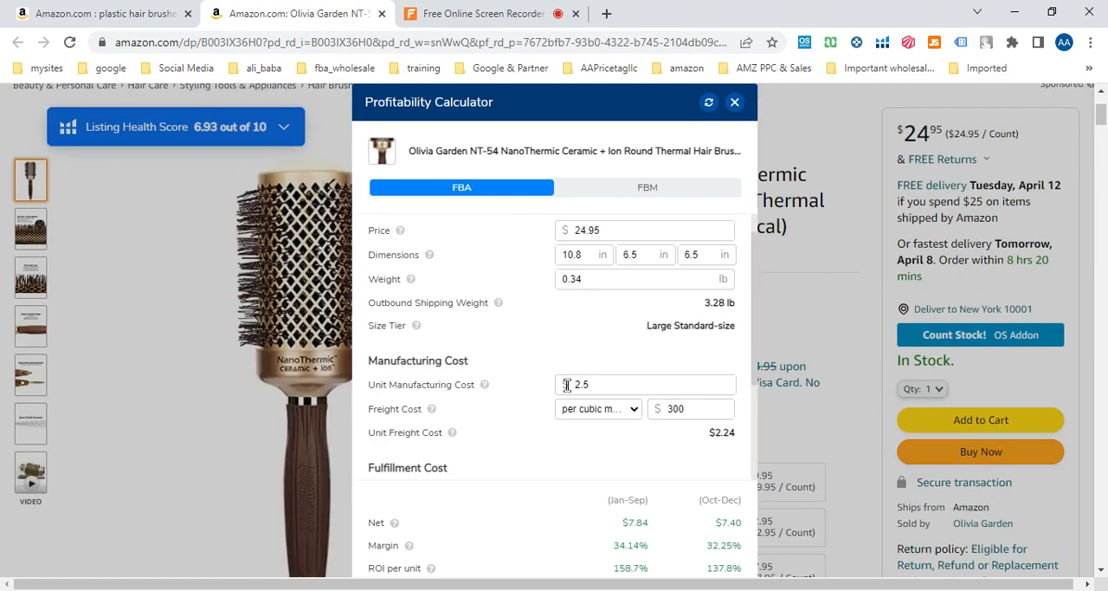
triple_click(441, 384)
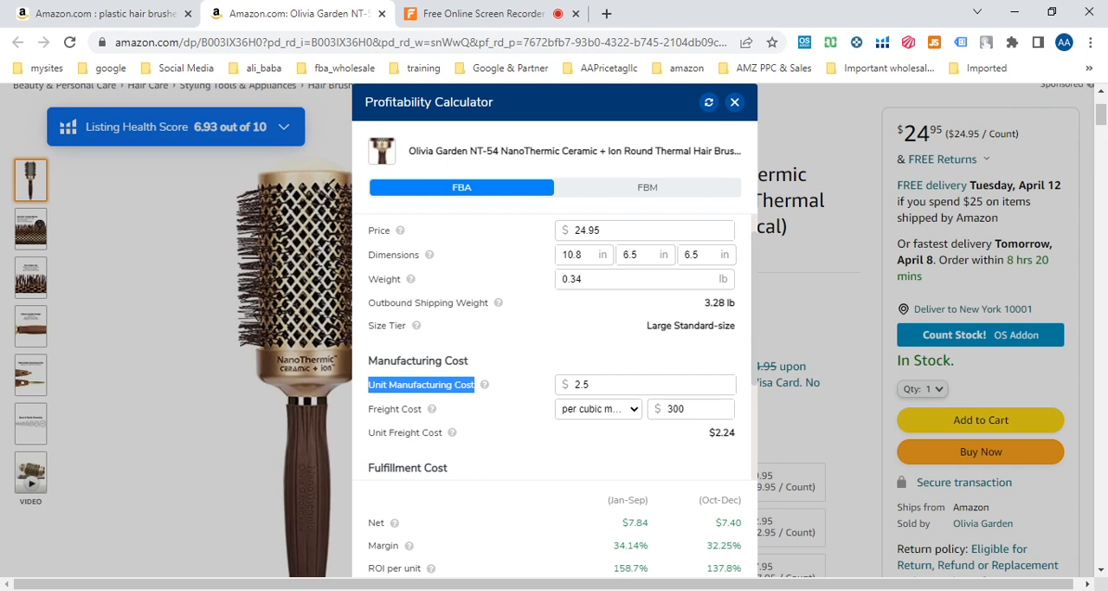
left_click(499, 365)
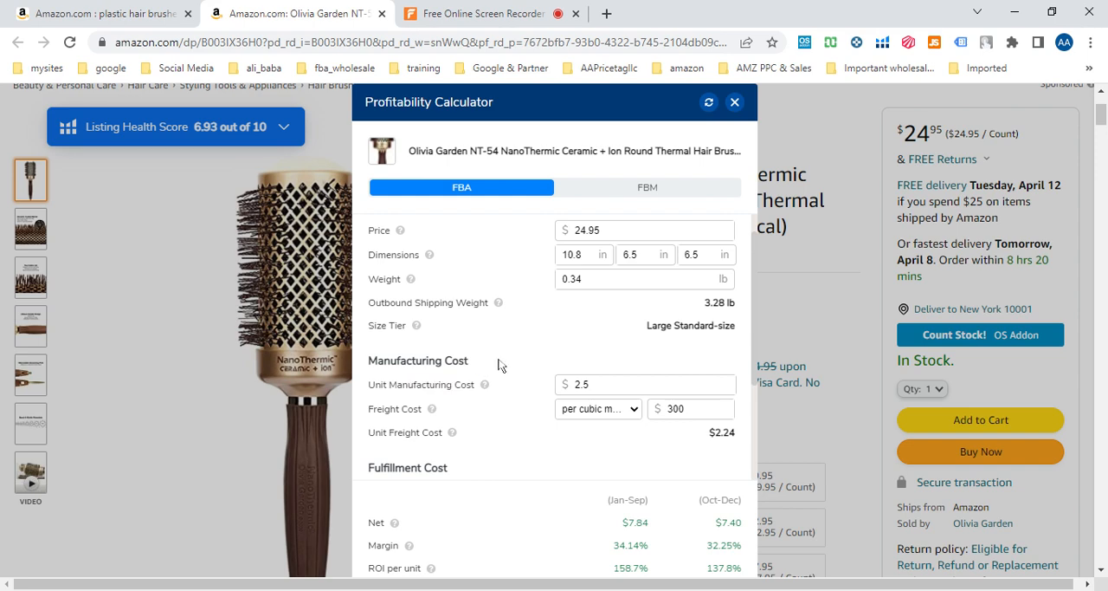